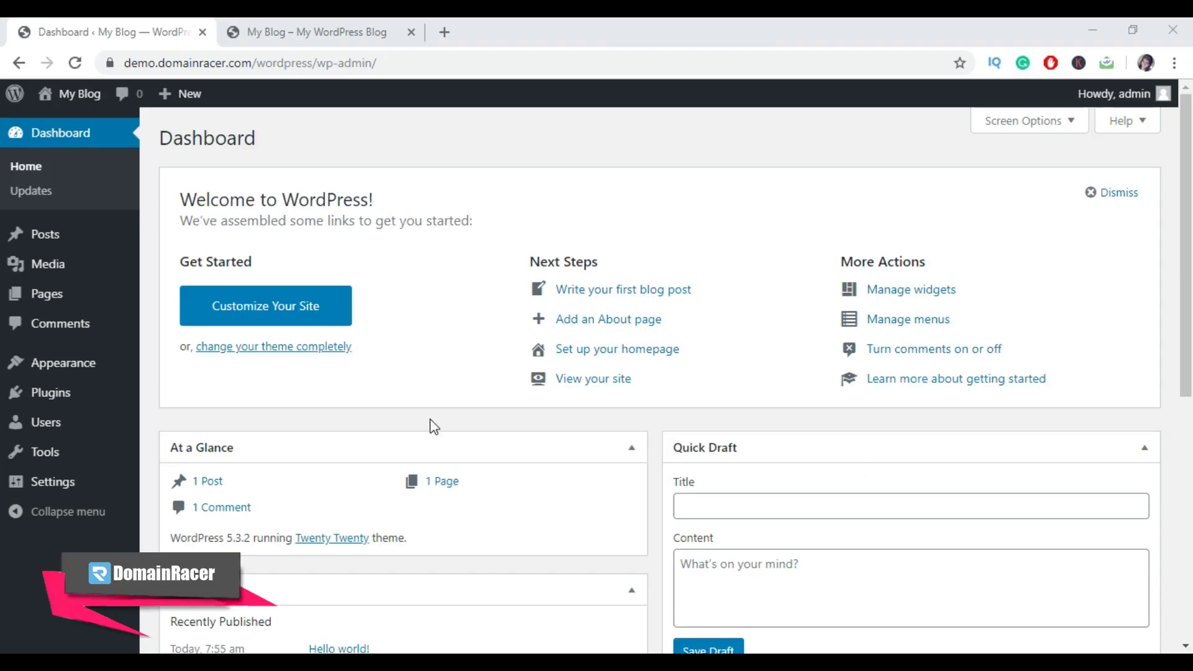
Preview the live blog site, highlight its web address, and return to the admin dashboard
{"action": "left_click", "coordinate": [328, 34]}
{"action": "scroll", "coordinate": [412, 429], "scroll_direction": "down", "scroll_amount": 3}
{"action": "scroll", "coordinate": [406, 433], "scroll_direction": "up", "scroll_amount": 3}
{"action": "left_click_drag", "start_coordinate": [333, 63], "coordinate": [124, 63]}
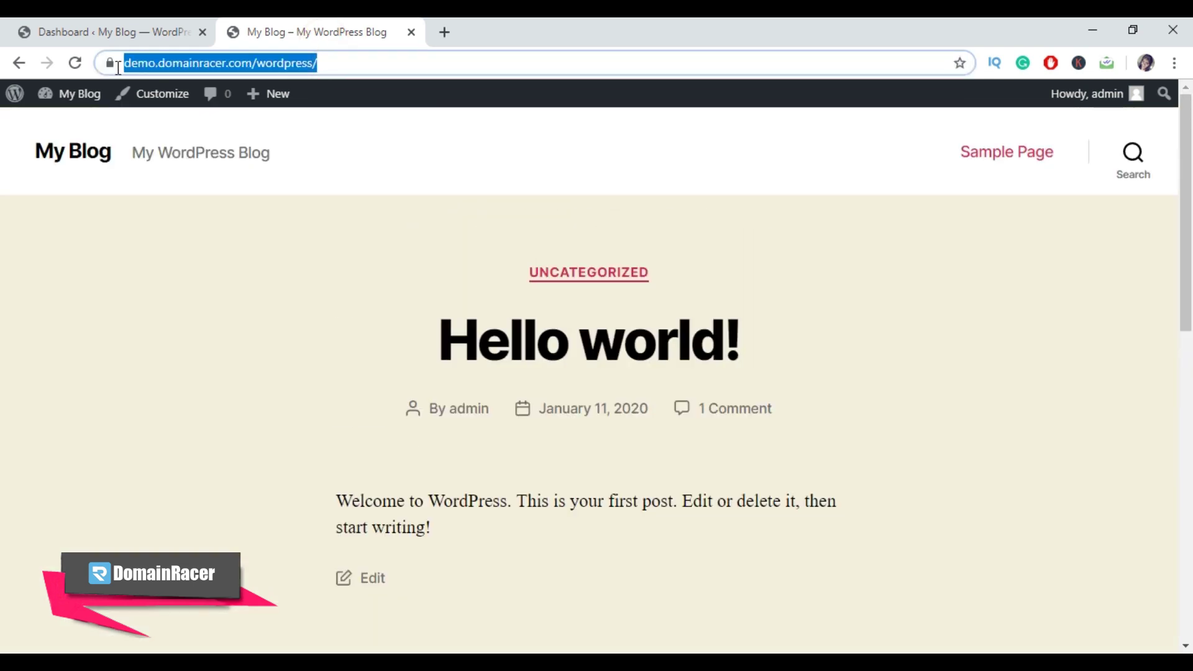
{"action": "left_click", "coordinate": [131, 37]}
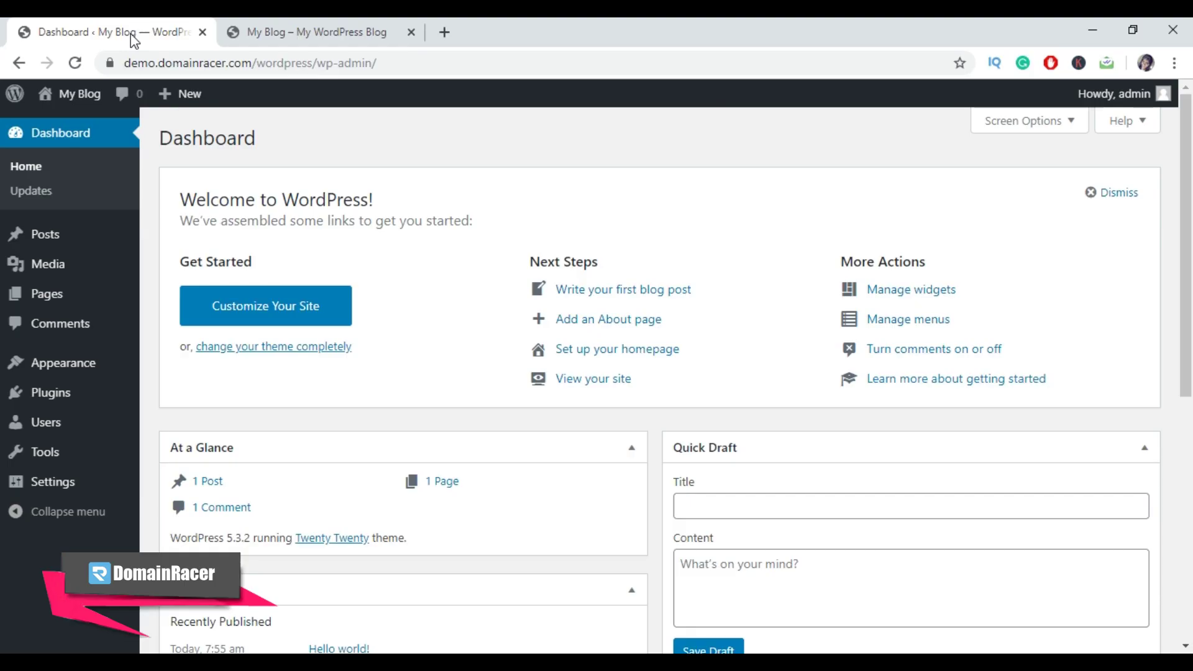
Search Add New plugins for 'age gate', then install and activate Age Gate
{"action": "mouse_move", "coordinate": [73, 398]}
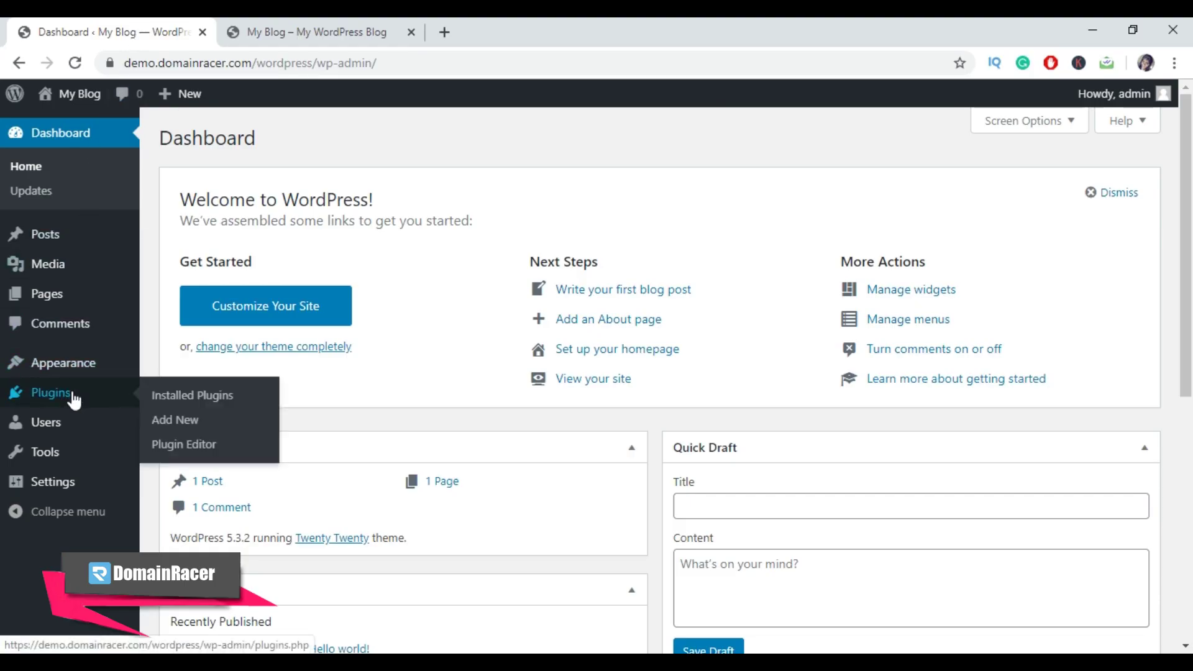
{"action": "left_click", "coordinate": [191, 421]}
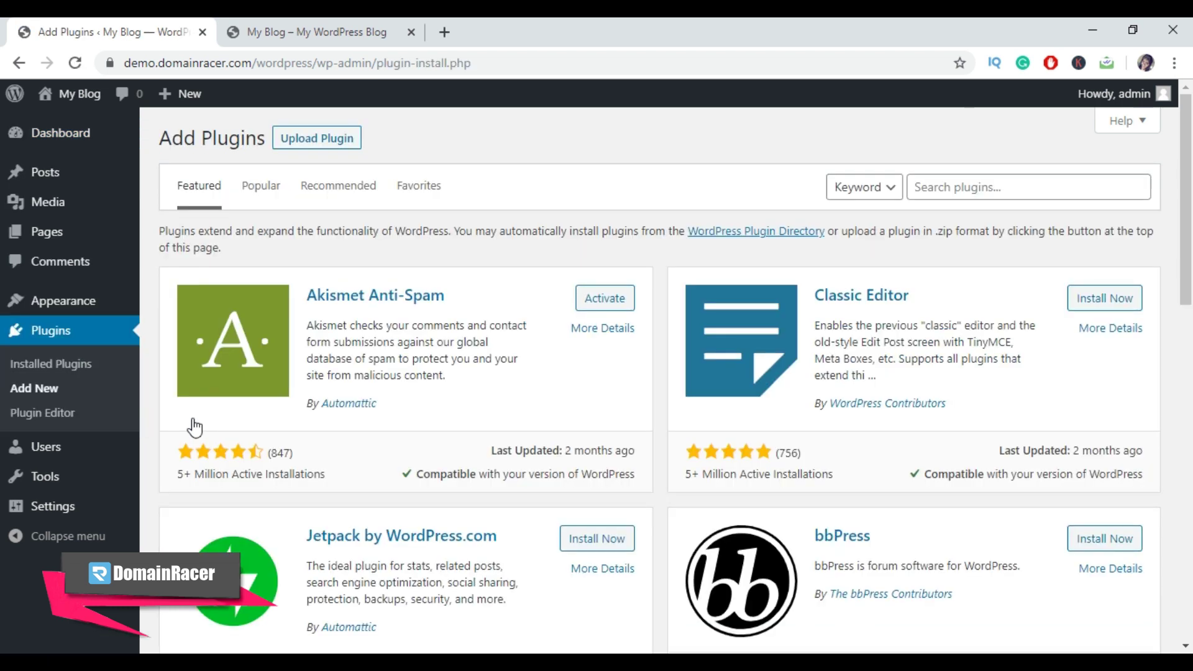
{"action": "left_click", "coordinate": [1018, 182]}
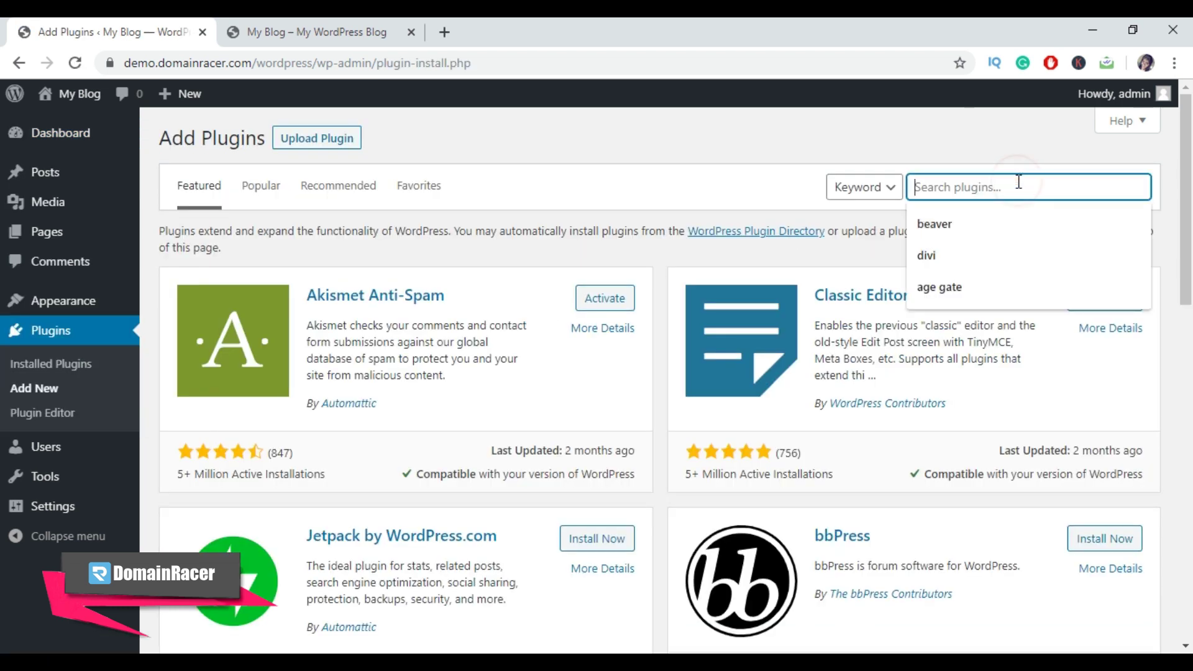
{"action": "type", "text": "age gate"}
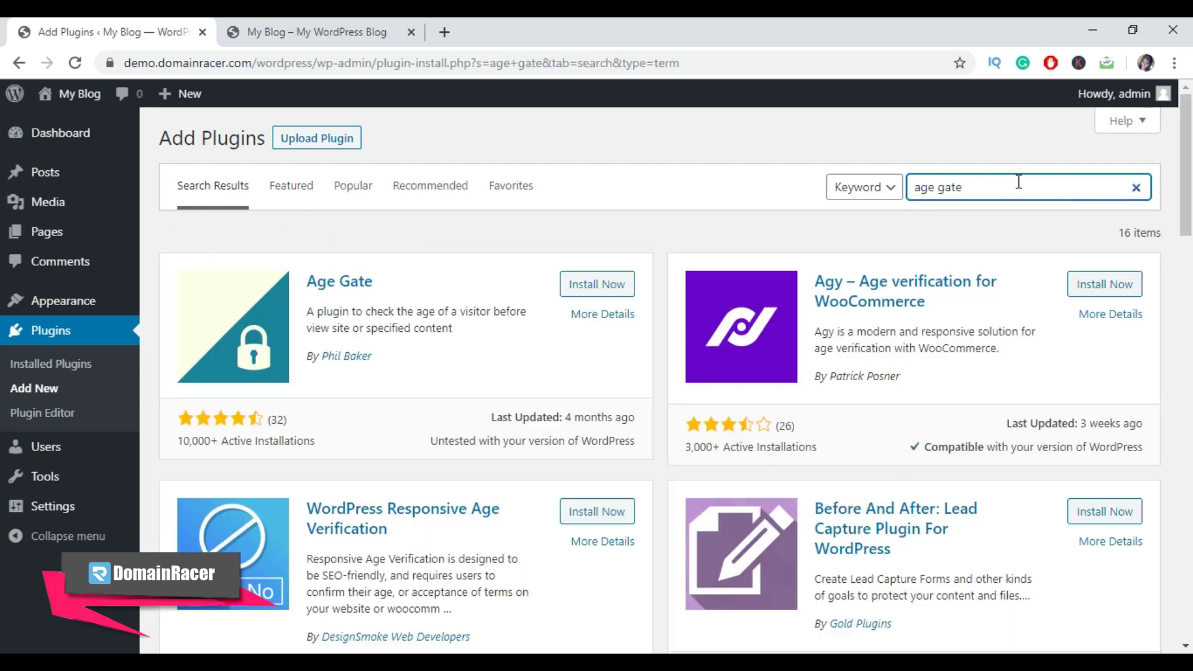
{"action": "left_click", "coordinate": [385, 288]}
{"action": "left_click_drag", "start_coordinate": [385, 287], "coordinate": [306, 283]}
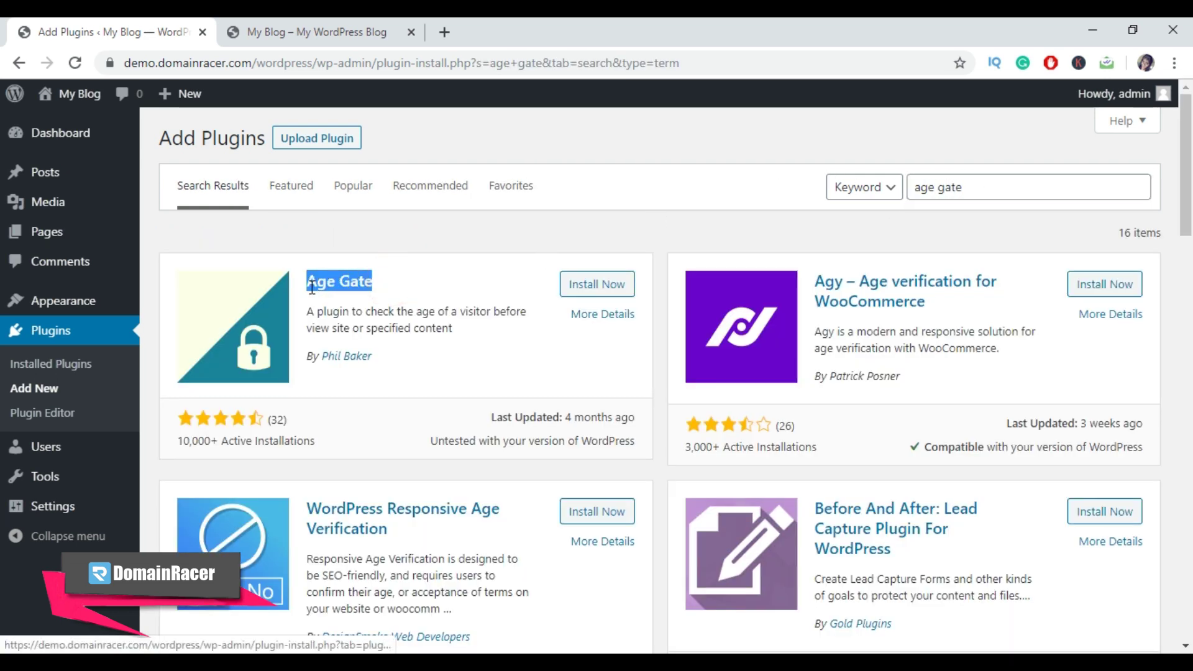
{"action": "left_click", "coordinate": [598, 291]}
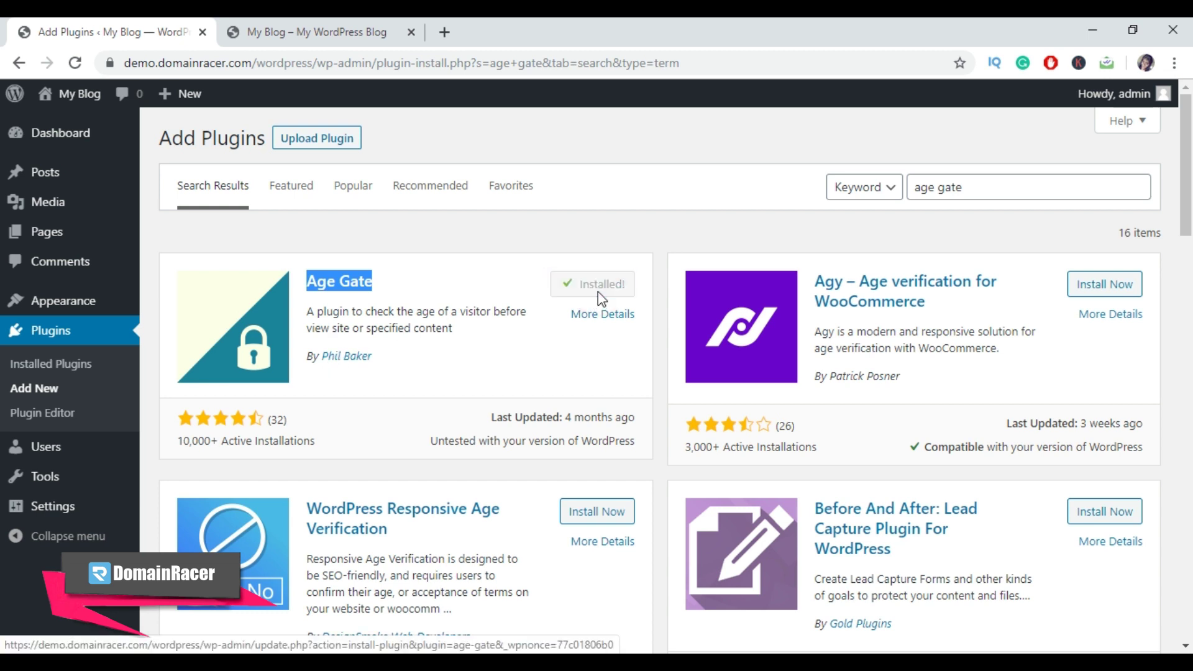
{"action": "left_click", "coordinate": [600, 286]}
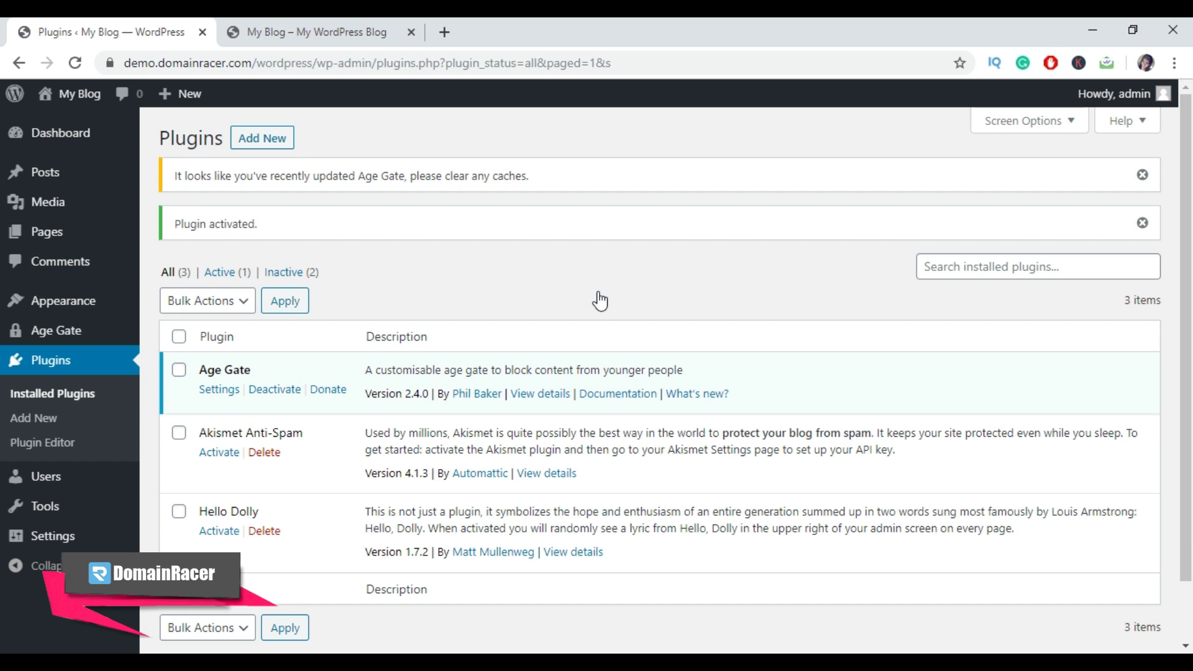
Open the Age Gate Restriction Settings page from the plugin's Settings link
{"action": "left_click", "coordinate": [218, 390]}
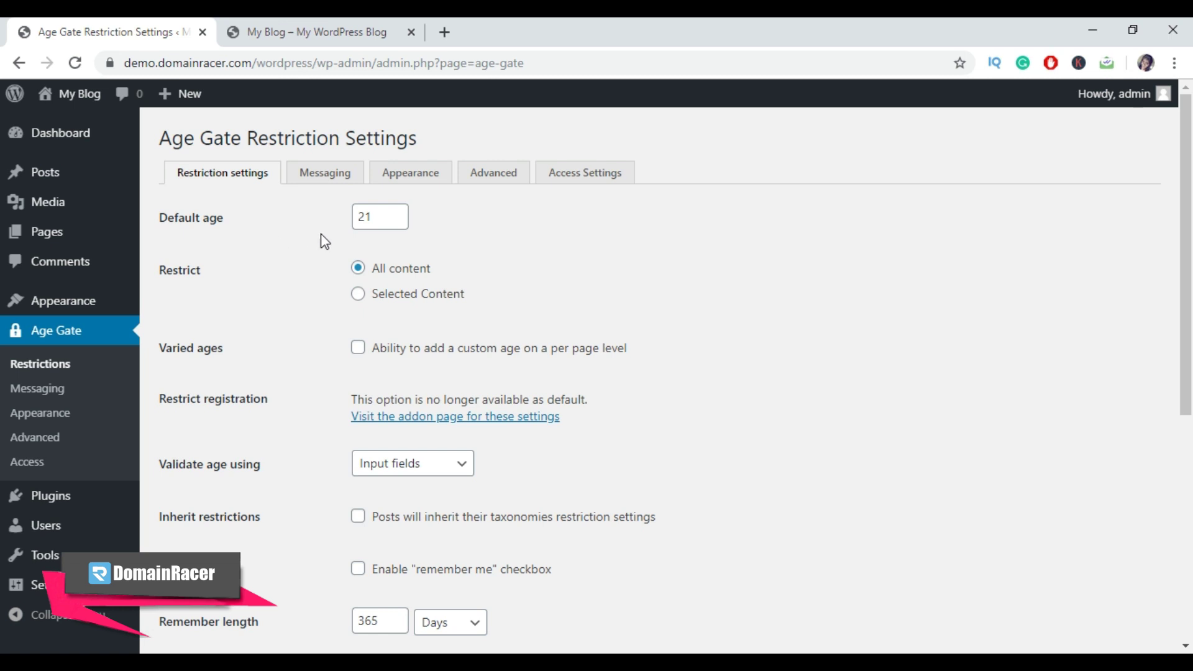
Change the Age Gate default age from 21 to 18 and switch restriction to Selected Content
{"action": "double_click", "coordinate": [364, 217]}
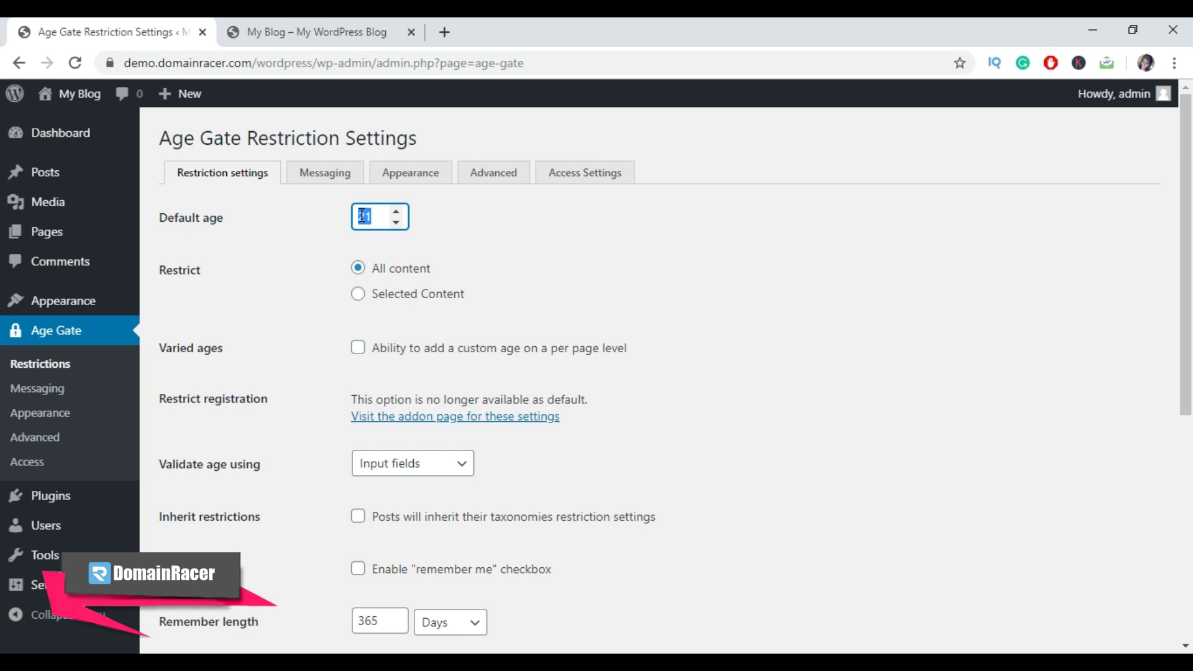
{"action": "type", "text": "18"}
{"action": "mouse_move", "coordinate": [373, 273]}
{"action": "left_mouse_down"}
{"action": "mouse_move", "coordinate": [438, 272]}
{"action": "mouse_move", "coordinate": [466, 296]}
{"action": "mouse_move", "coordinate": [383, 309]}
{"action": "mouse_move", "coordinate": [371, 296]}
{"action": "left_mouse_up"}
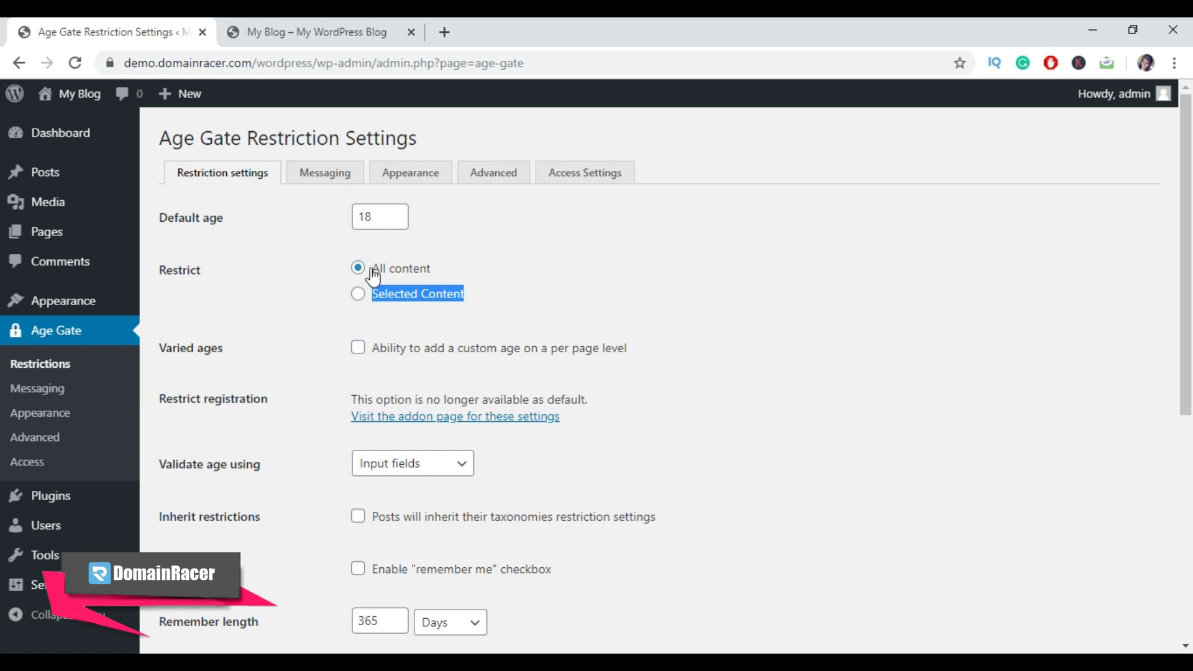
{"action": "scroll", "coordinate": [383, 277], "scroll_direction": "down", "scroll_amount": 2}
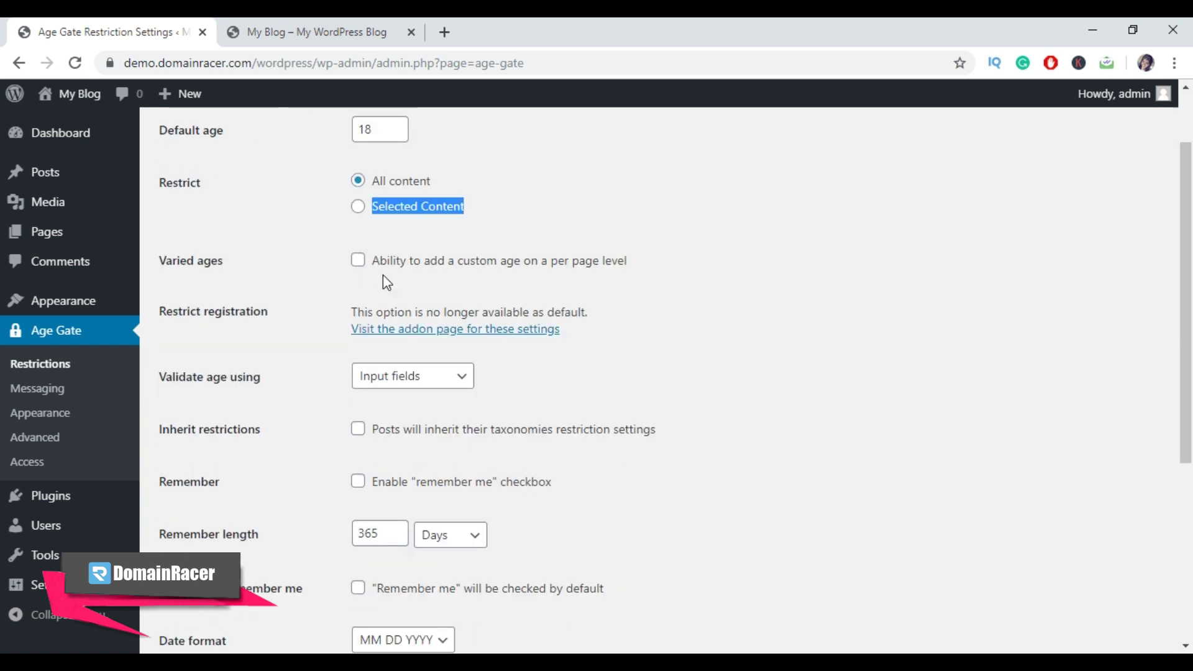
{"action": "scroll", "coordinate": [383, 275], "scroll_direction": "down", "scroll_amount": 2}
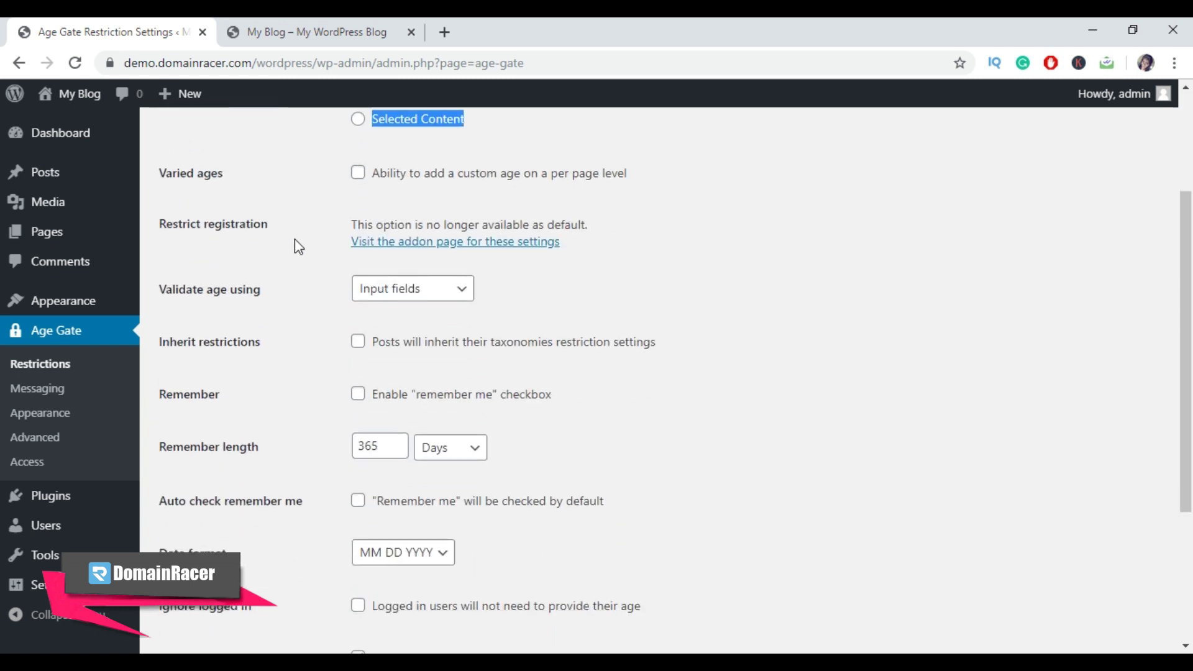
{"action": "left_click", "coordinate": [240, 183]}
{"action": "scroll", "coordinate": [402, 275], "scroll_direction": "up", "scroll_amount": 3}
{"action": "left_click", "coordinate": [358, 296]}
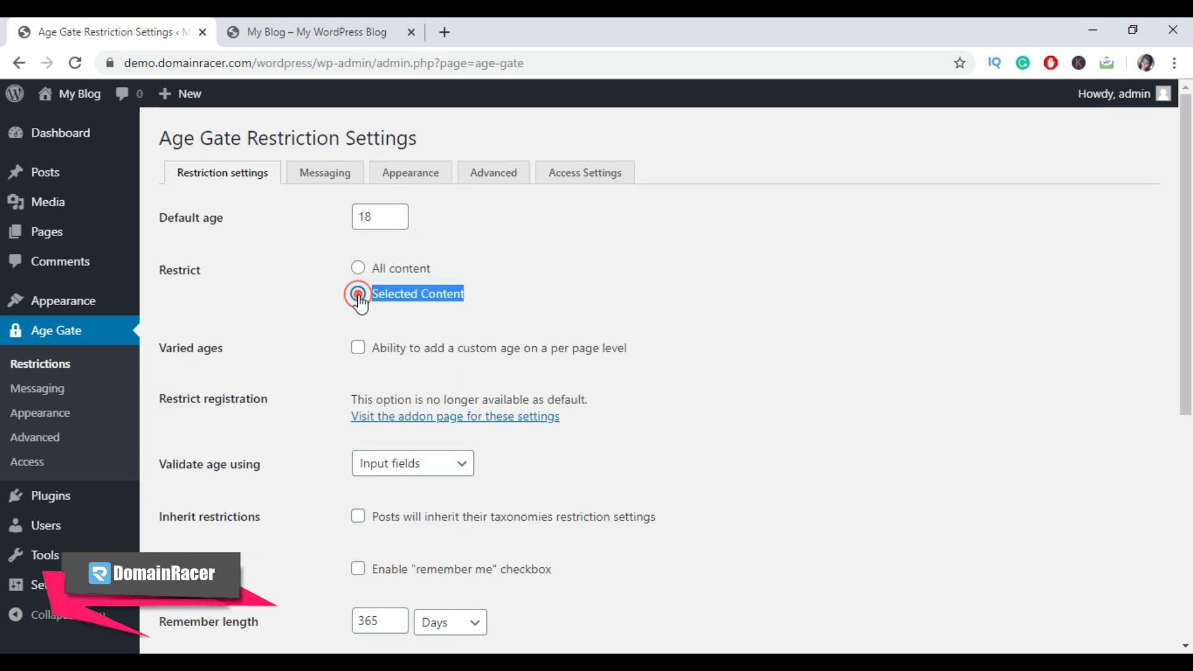
{"action": "left_click_drag", "start_coordinate": [217, 276], "coordinate": [161, 278]}
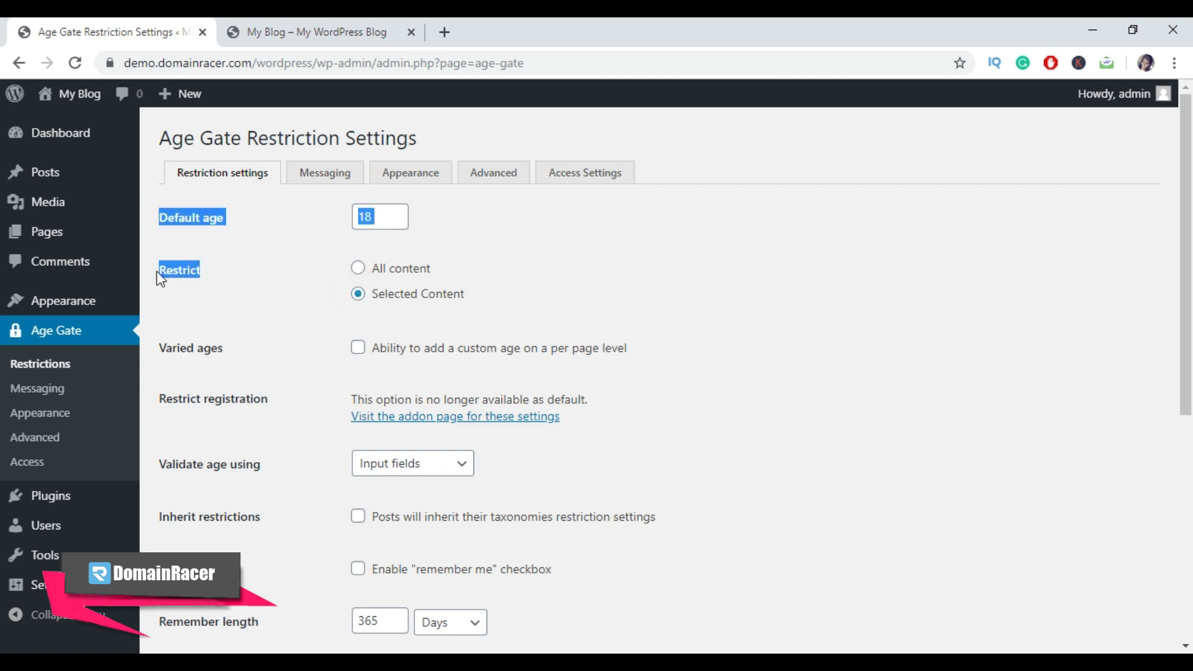
{"action": "left_click", "coordinate": [358, 317]}
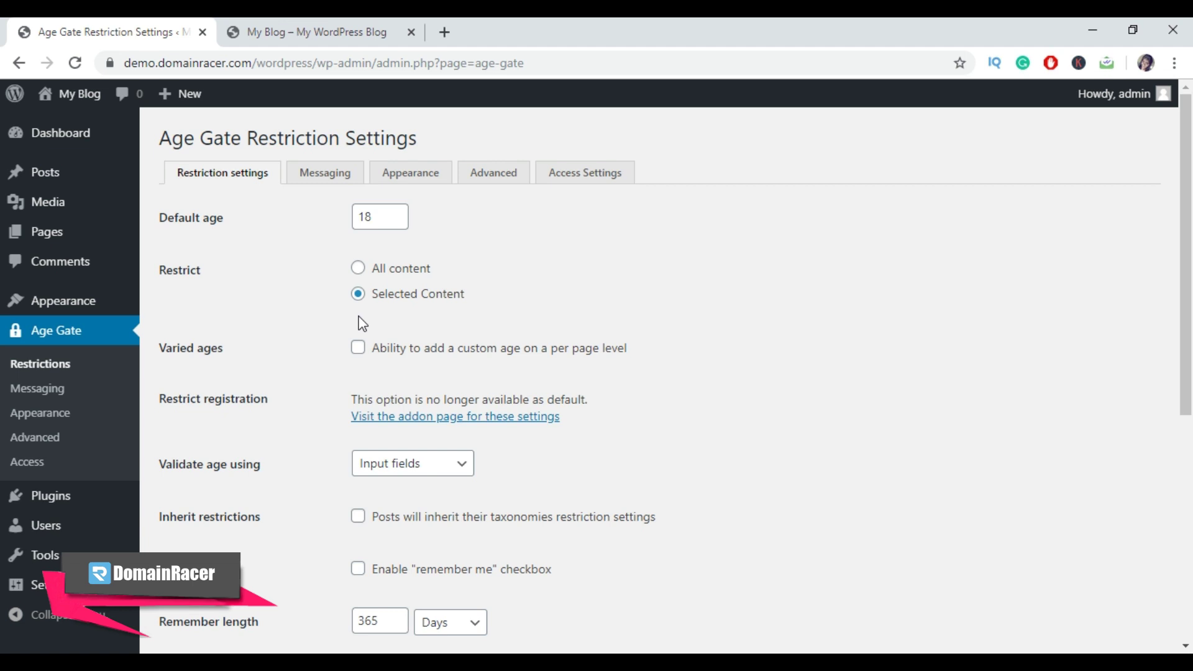
{"action": "left_click", "coordinate": [359, 274]}
{"action": "scroll", "coordinate": [357, 372], "scroll_direction": "down", "scroll_amount": 3}
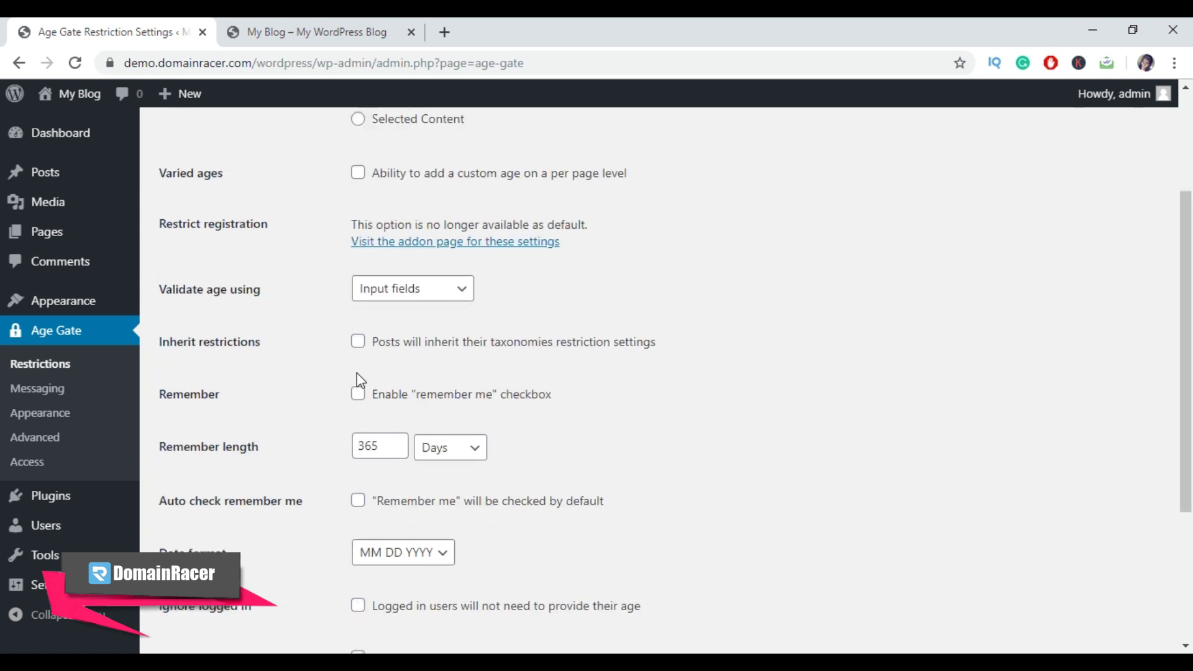
{"action": "left_click_drag", "start_coordinate": [280, 232], "coordinate": [160, 224]}
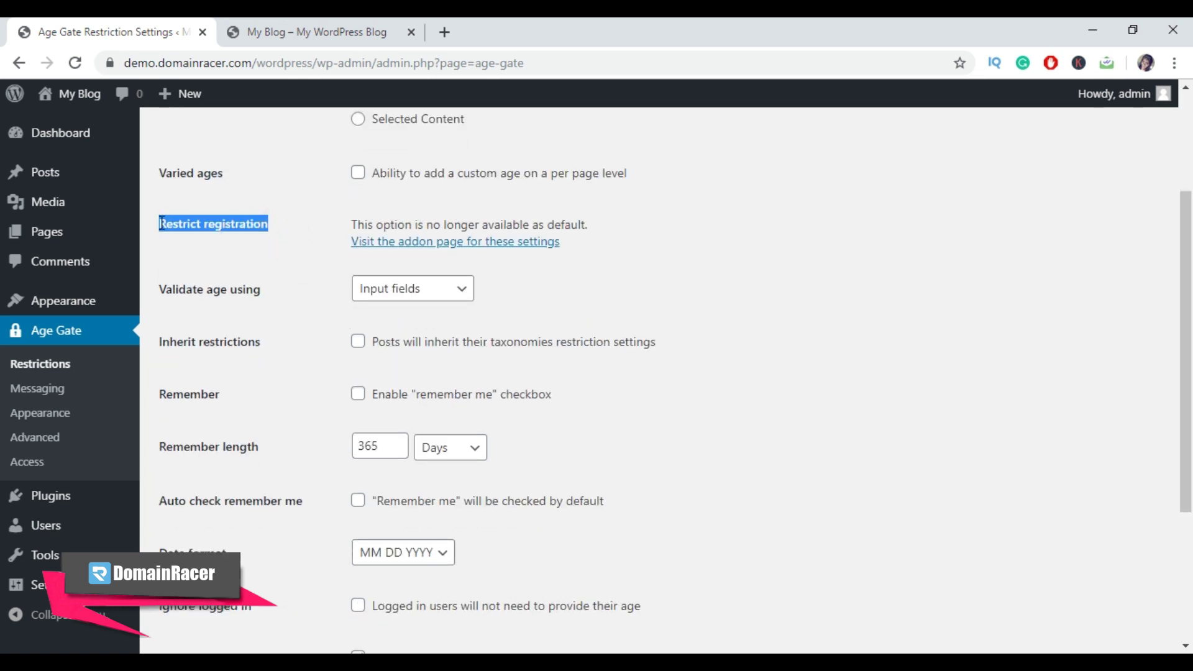
{"action": "left_click_drag", "start_coordinate": [346, 224], "coordinate": [606, 218]}
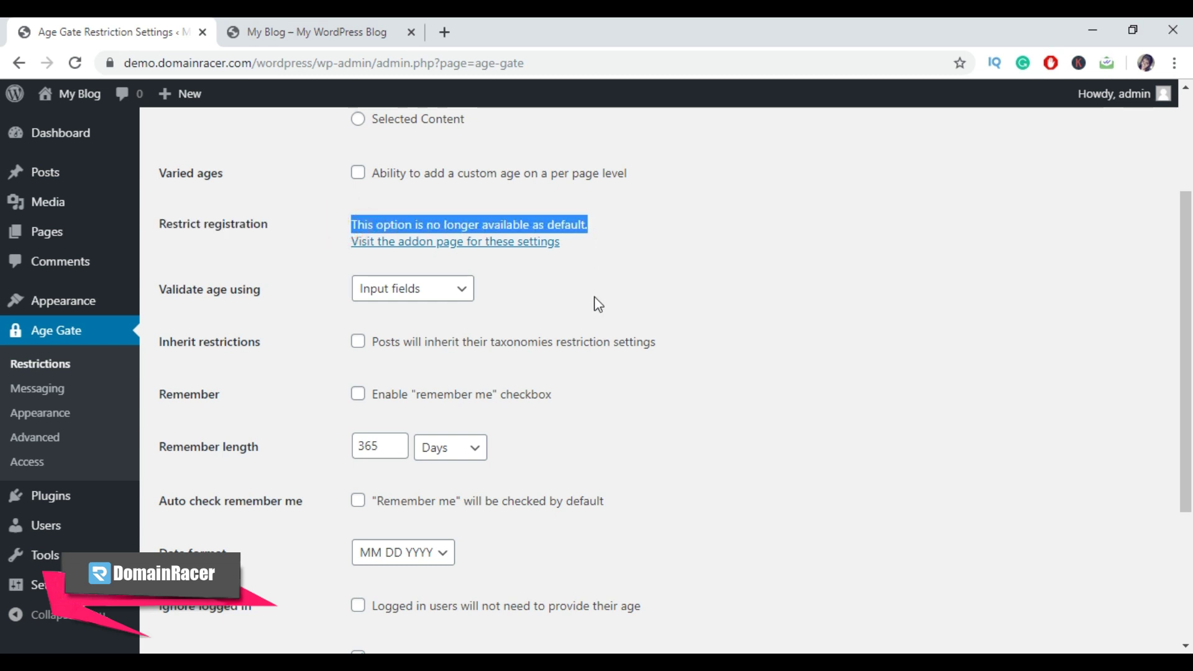
{"action": "scroll", "coordinate": [595, 299], "scroll_direction": "down", "scroll_amount": 1}
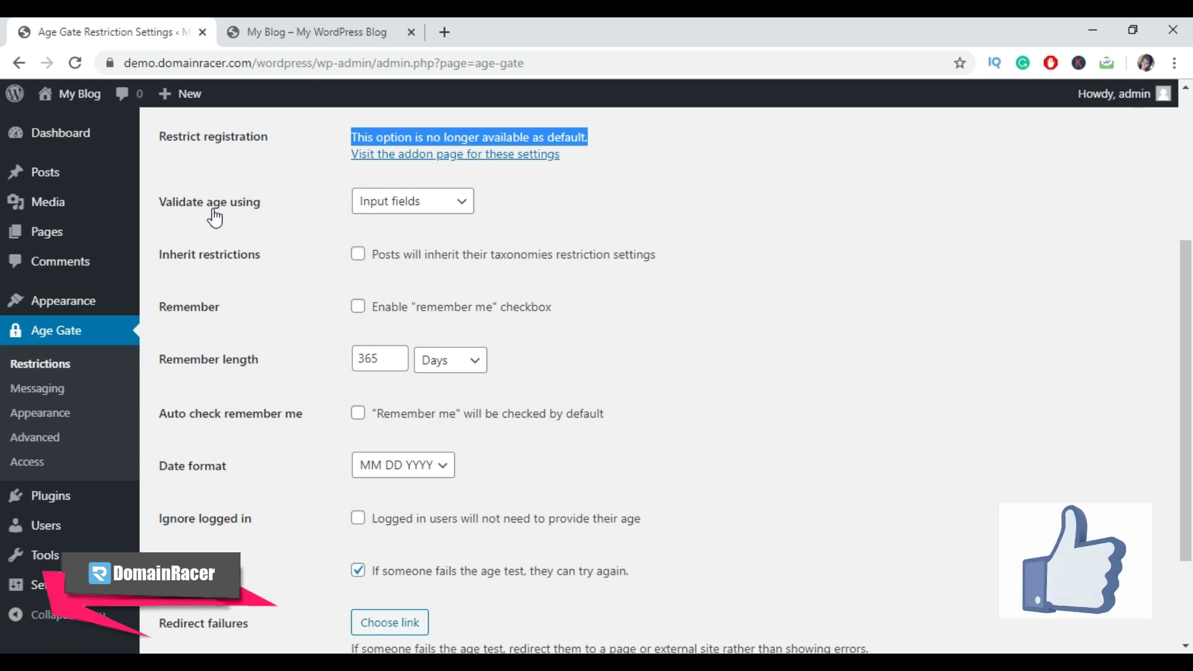
Set 'Validate age using' to Yes/No with button order Yes then No
{"action": "left_click", "coordinate": [419, 204]}
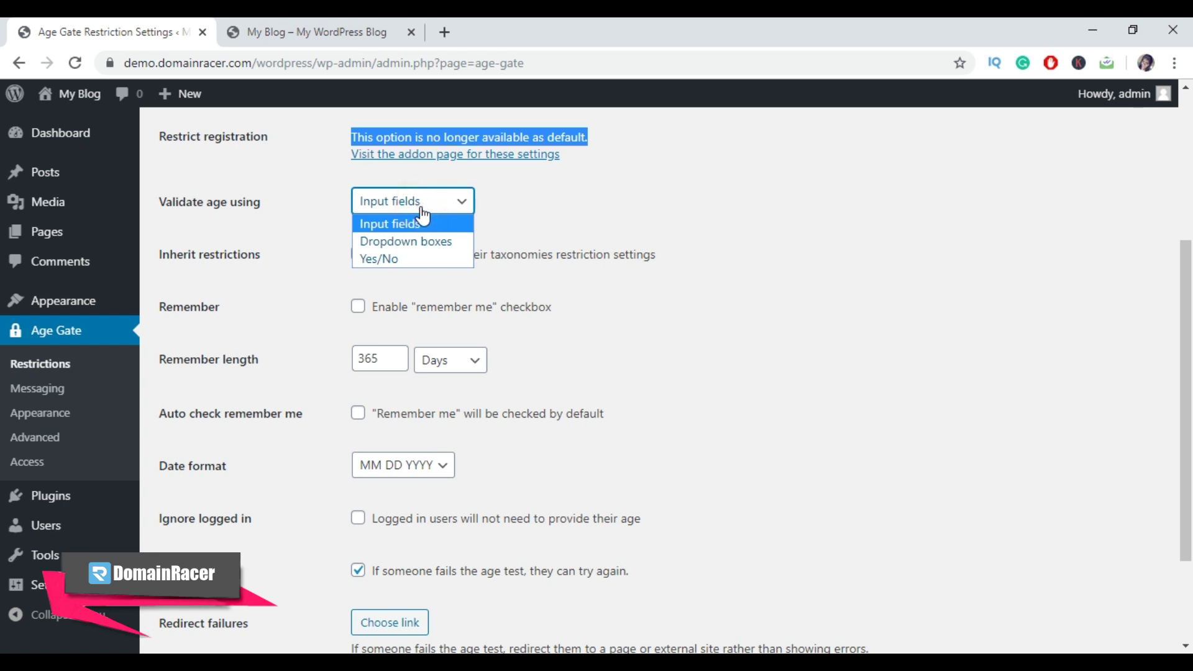
{"action": "left_click", "coordinate": [404, 257]}
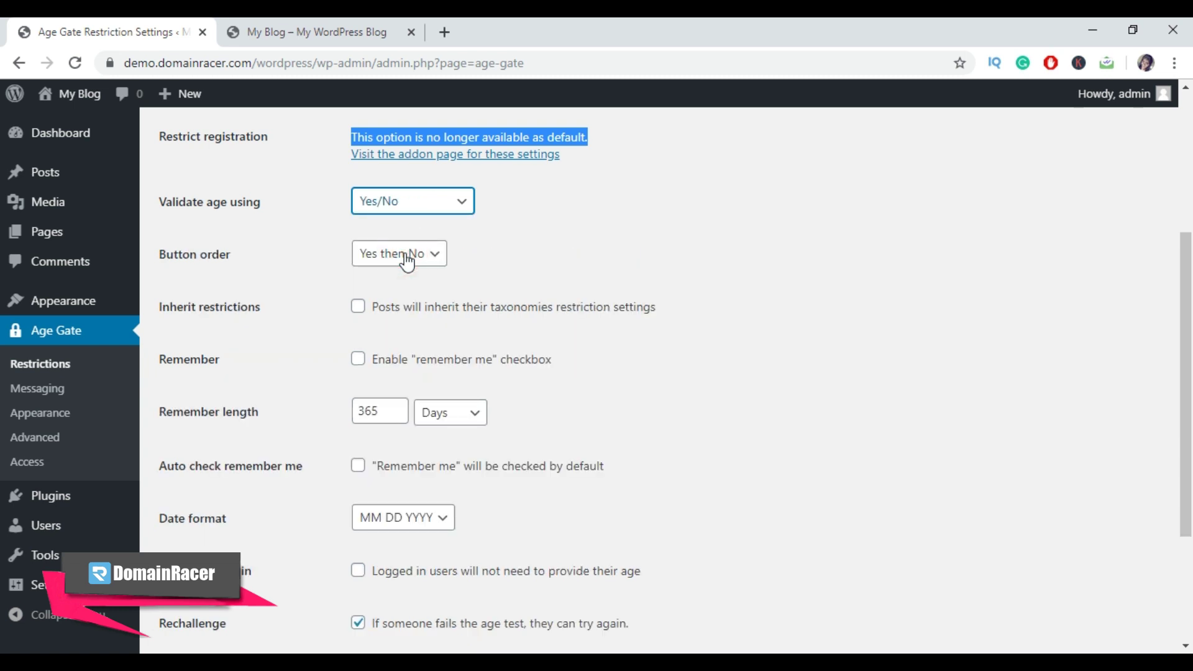
{"action": "left_click", "coordinate": [405, 256]}
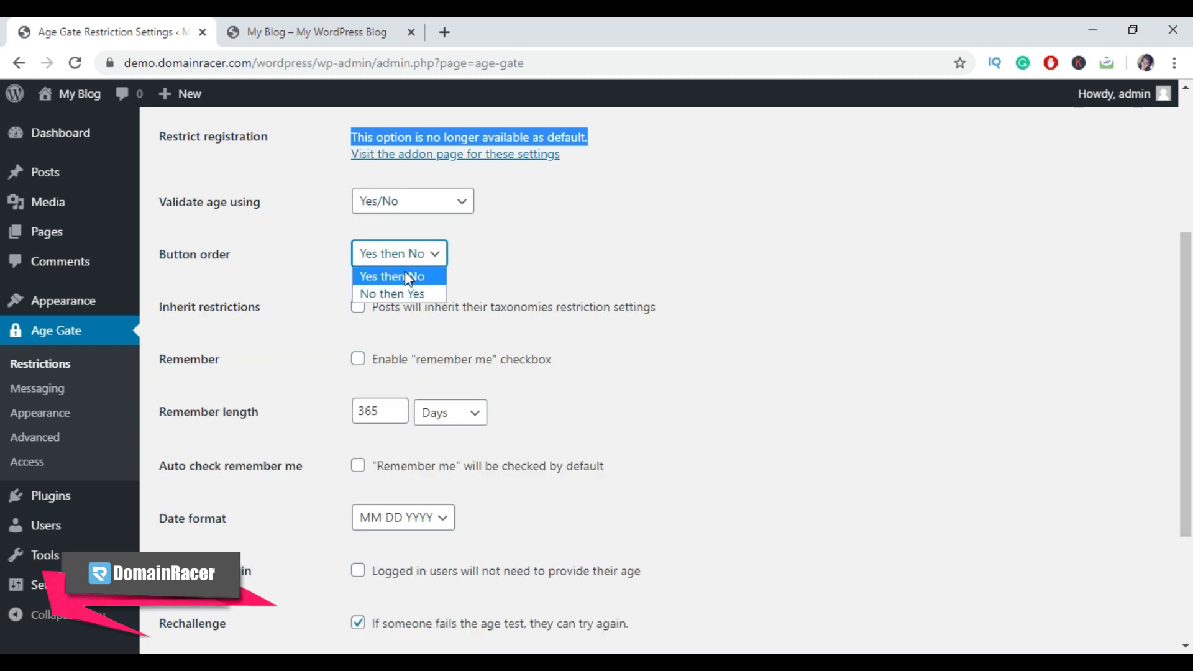
{"action": "left_click", "coordinate": [403, 278]}
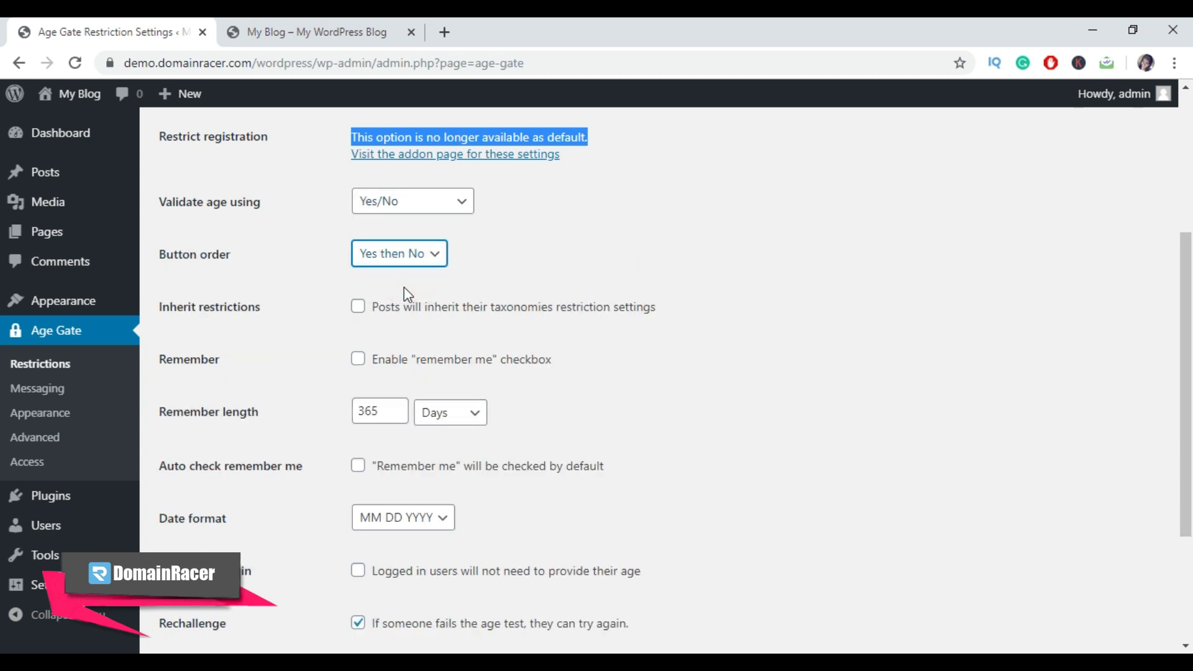
{"action": "scroll", "coordinate": [404, 287], "scroll_direction": "down", "scroll_amount": 3}
{"action": "left_click_drag", "start_coordinate": [253, 138], "coordinate": [158, 136]}
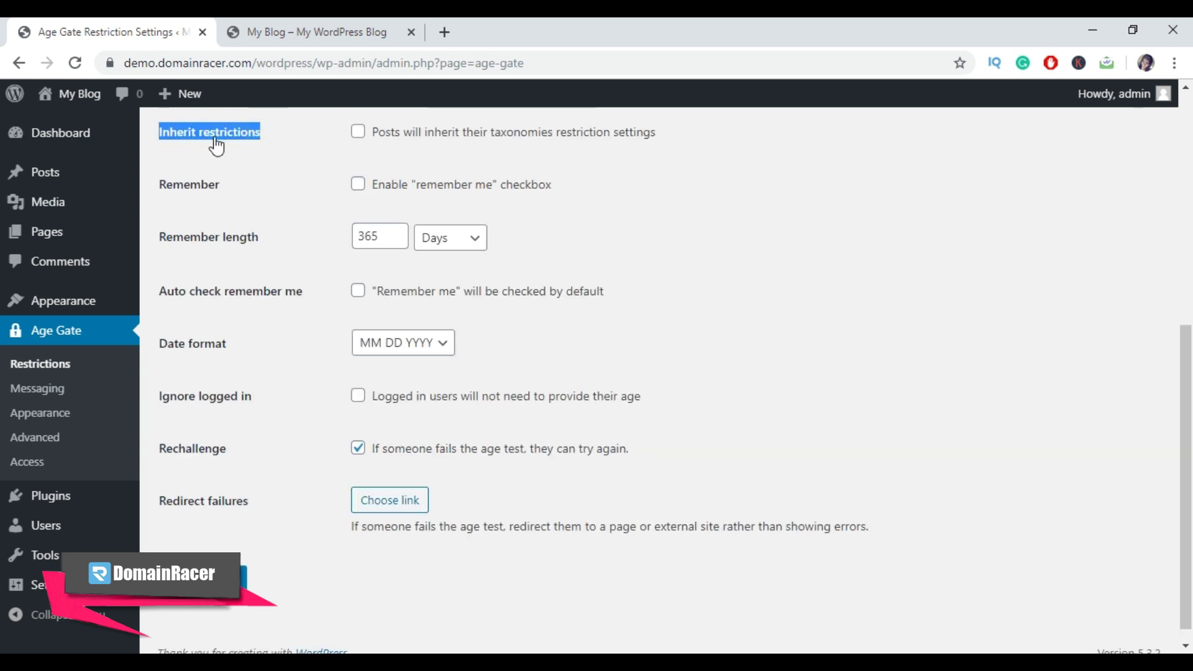
Enable Remember me, checked by default, and set the date format to DD MM YYYY
{"action": "left_click", "coordinate": [350, 194]}
{"action": "scroll", "coordinate": [350, 194], "scroll_direction": "down", "scroll_amount": 1}
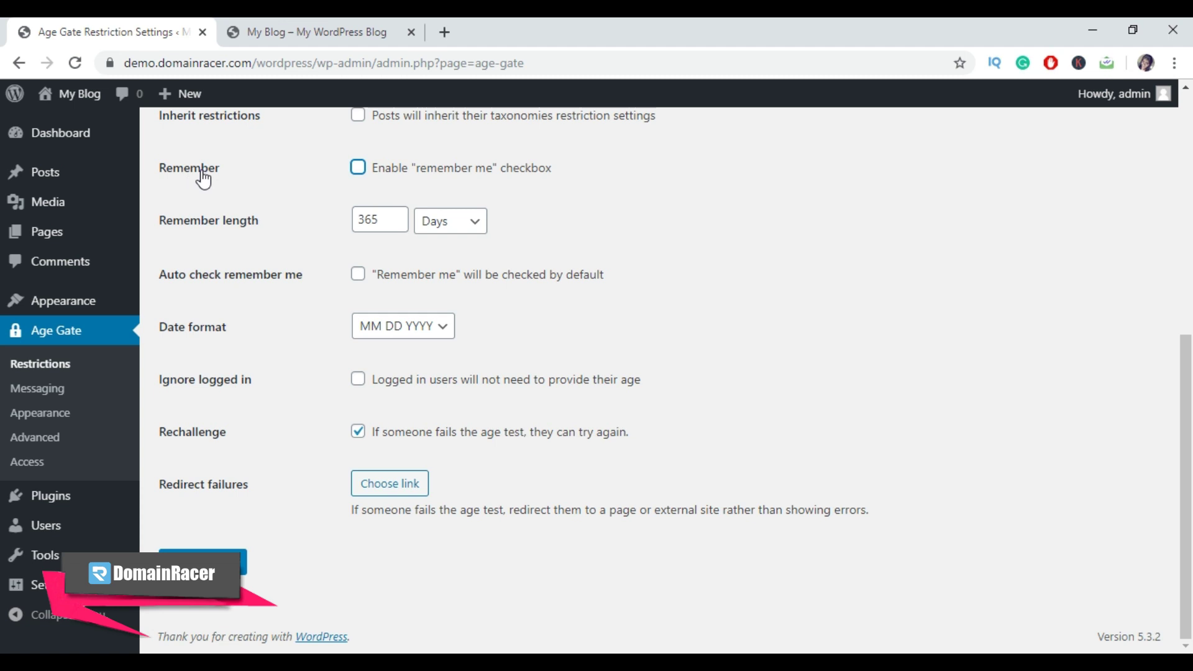
{"action": "left_click", "coordinate": [359, 168]}
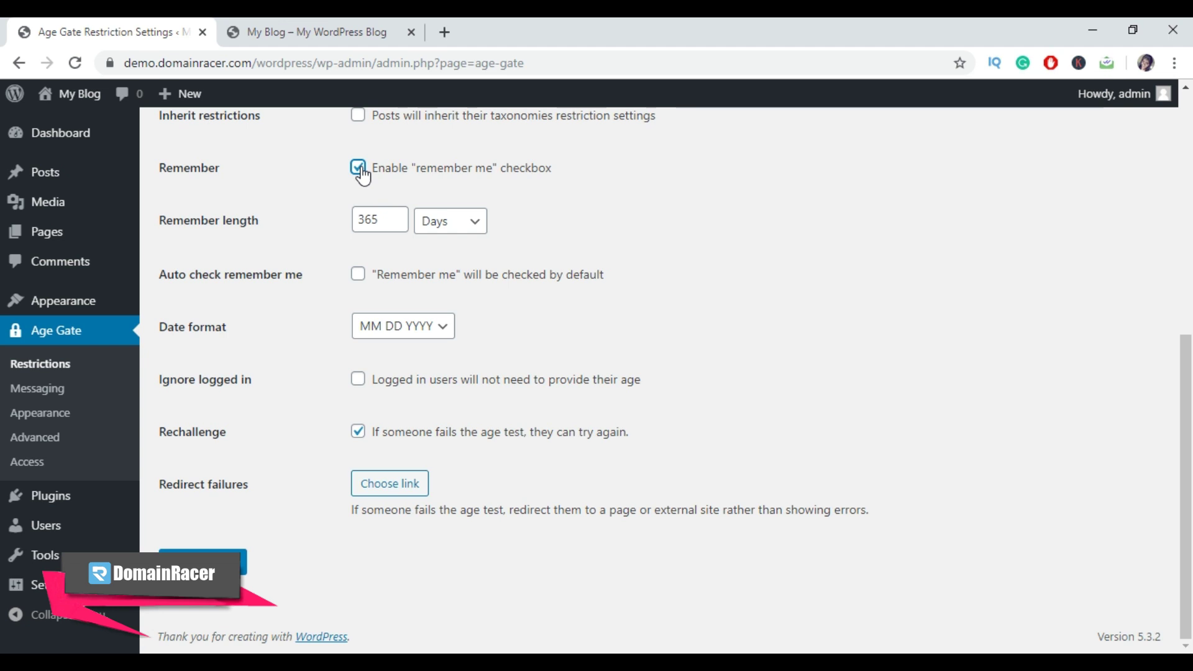
{"action": "left_click", "coordinate": [235, 228]}
{"action": "left_click", "coordinate": [359, 276]}
{"action": "left_click", "coordinate": [381, 326]}
{"action": "left_click", "coordinate": [386, 343]}
Let logged-in users skip the age check, save, and view the blog's front page
{"action": "left_click_drag", "start_coordinate": [256, 382], "coordinate": [163, 388]}
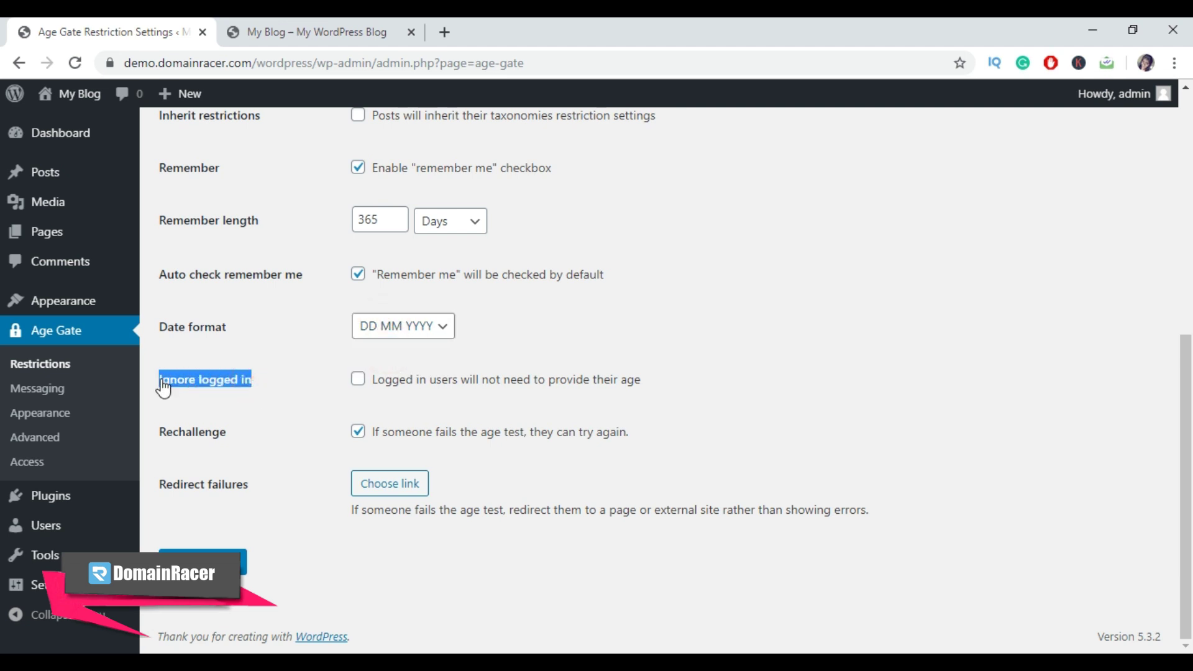
{"action": "left_click", "coordinate": [359, 380]}
{"action": "left_click", "coordinate": [203, 560]}
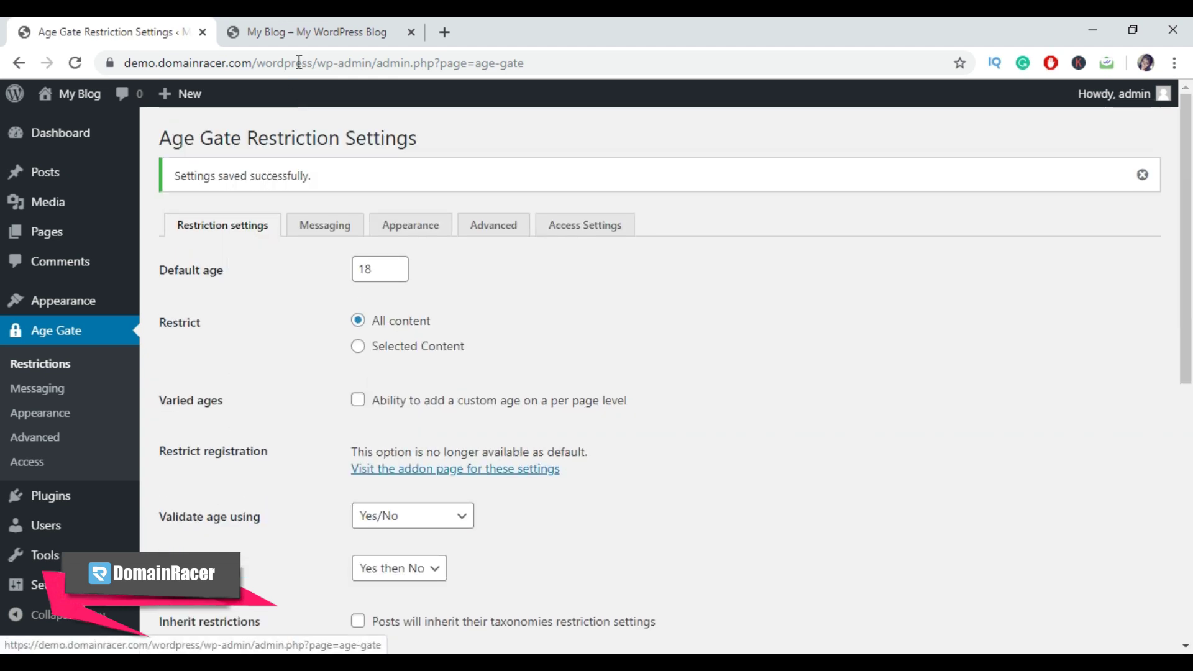
{"action": "left_click", "coordinate": [306, 36]}
{"action": "left_click", "coordinate": [76, 63]}
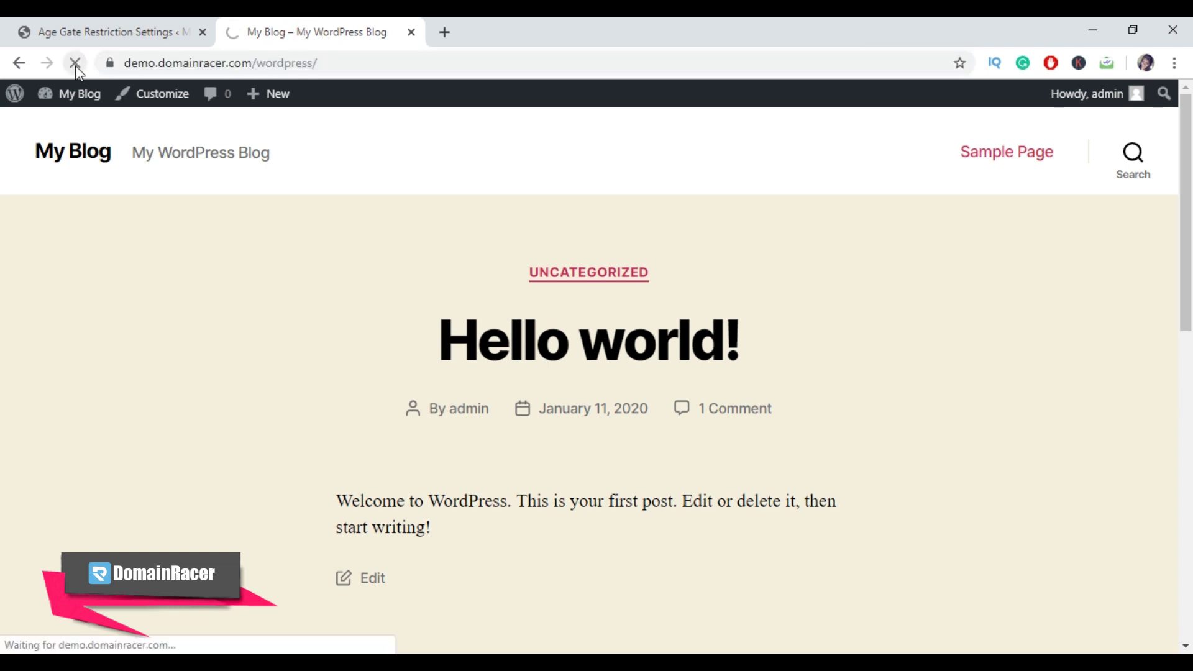
{"action": "left_click", "coordinate": [380, 62]}
{"action": "key", "text": "ctrl+c"}
{"action": "left_click", "coordinate": [1173, 63]}
{"action": "left_click", "coordinate": [1073, 124]}
{"action": "left_click", "coordinate": [224, 65]}
{"action": "key", "text": "ctrl+v"}
{"action": "key", "text": "Return"}
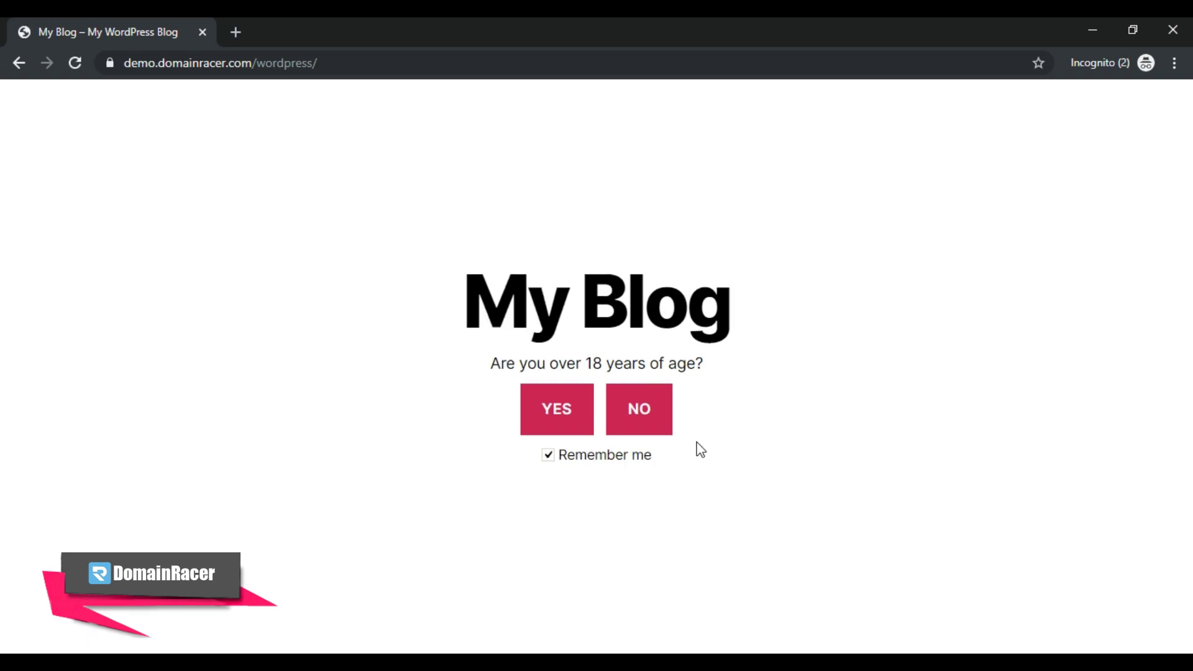
{"action": "left_click_drag", "start_coordinate": [696, 440], "coordinate": [469, 336]}
{"action": "left_click", "coordinate": [473, 358]}
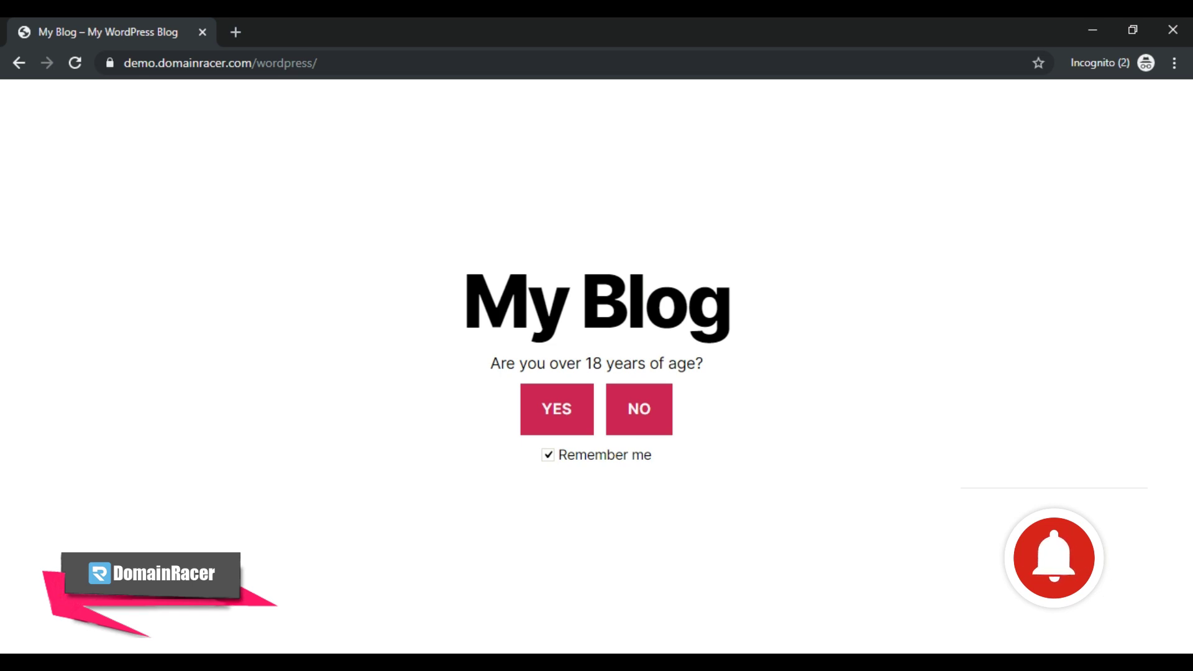
{"action": "mouse_move", "coordinate": [832, 662]}
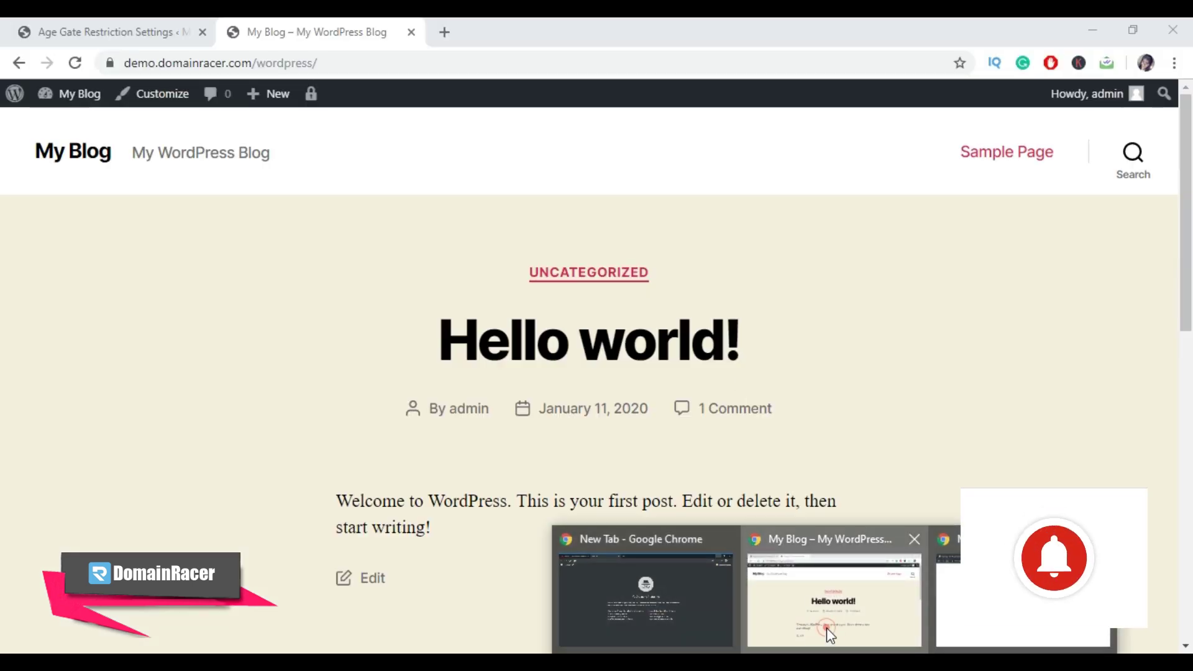
{"action": "left_click", "coordinate": [826, 628]}
{"action": "left_click", "coordinate": [187, 38]}
In Messaging, set Headline 'This website is for 18+only' and Sub headline 'Dont skip'
{"action": "left_click", "coordinate": [325, 228]}
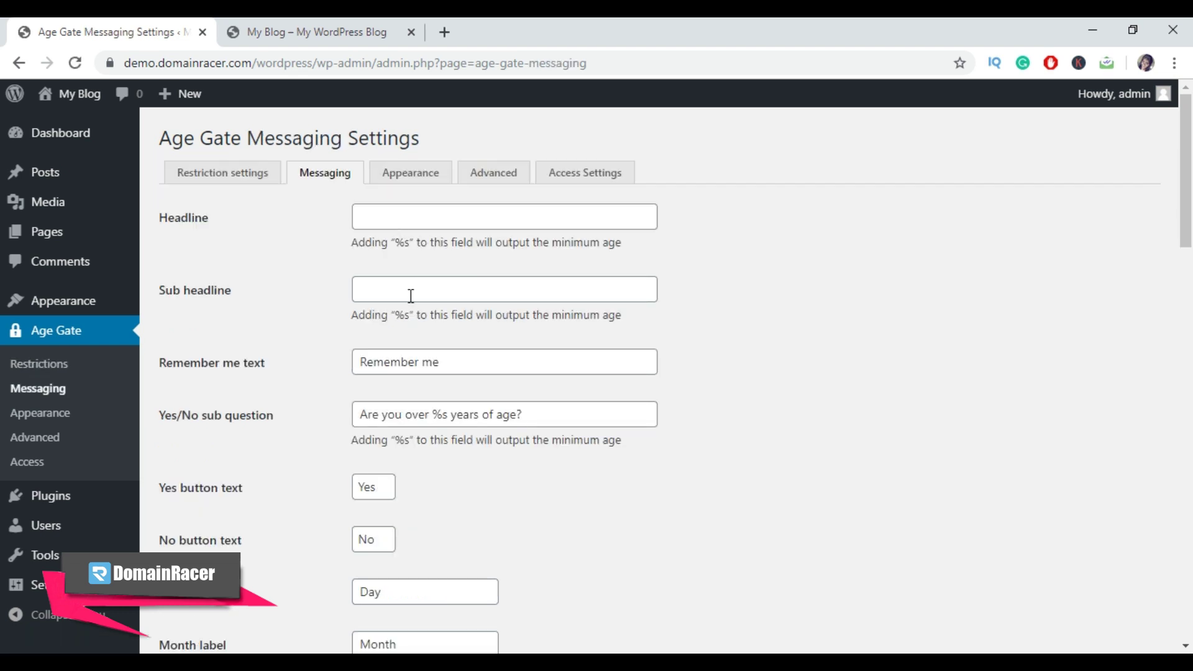
{"action": "scroll", "coordinate": [410, 296], "scroll_direction": "down", "scroll_amount": 2}
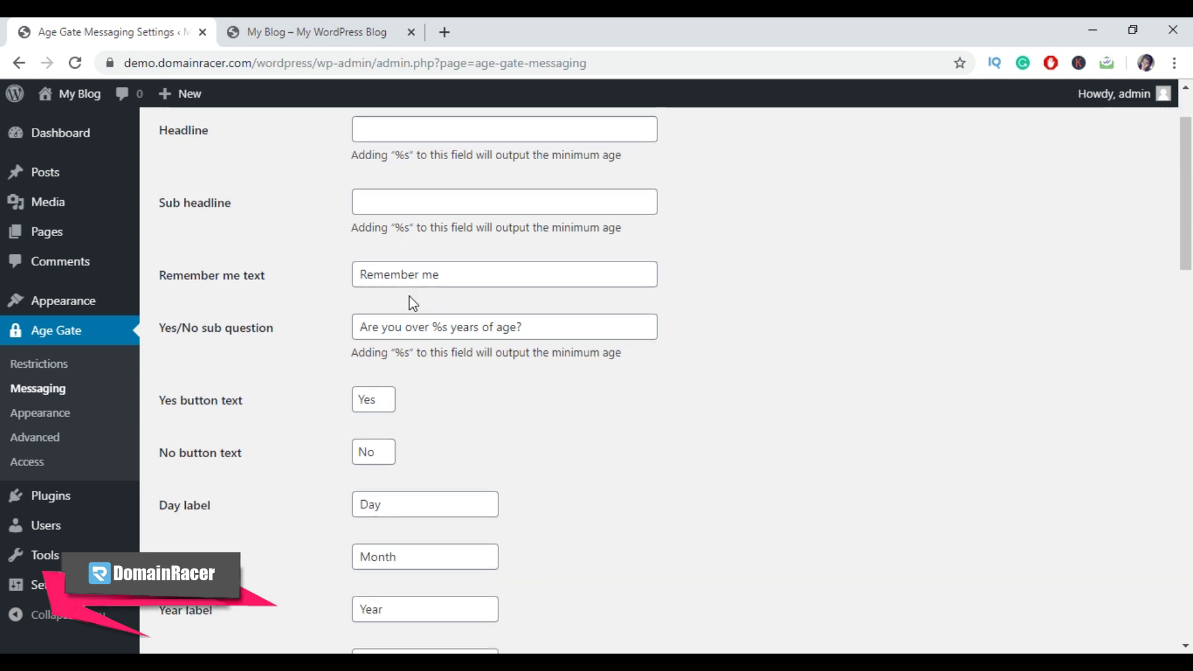
{"action": "scroll", "coordinate": [409, 297], "scroll_direction": "down", "scroll_amount": 4}
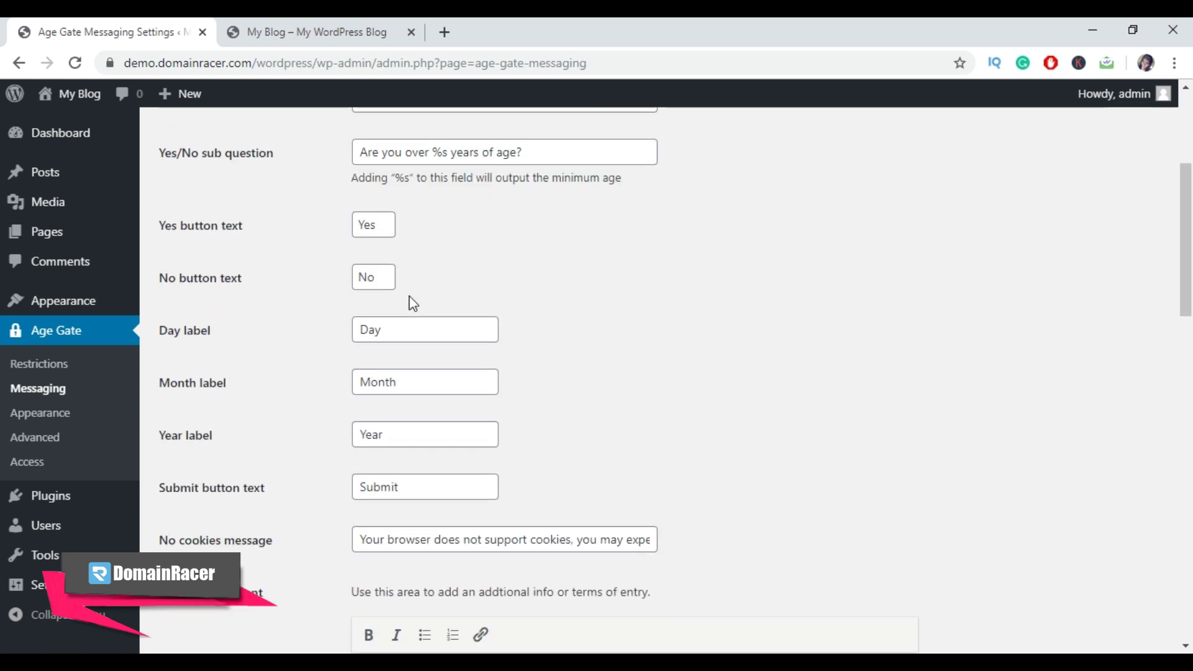
{"action": "scroll", "coordinate": [410, 298], "scroll_direction": "down", "scroll_amount": 6}
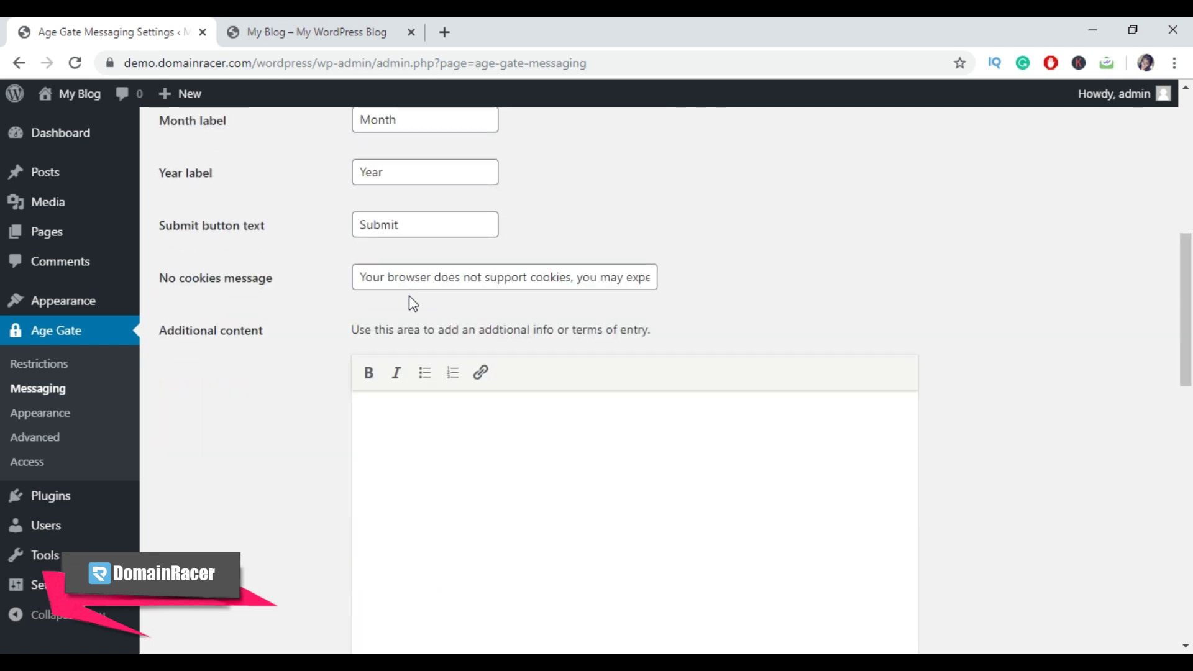
{"action": "scroll", "coordinate": [408, 295], "scroll_direction": "up", "scroll_amount": 12}
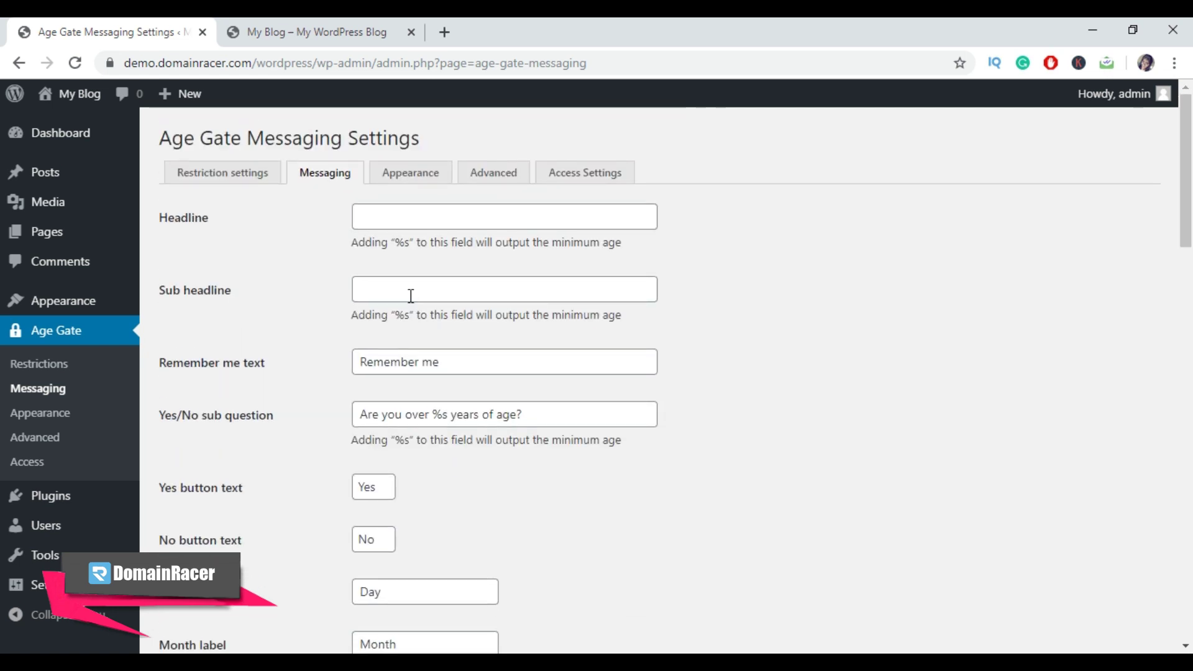
{"action": "left_click", "coordinate": [389, 219]}
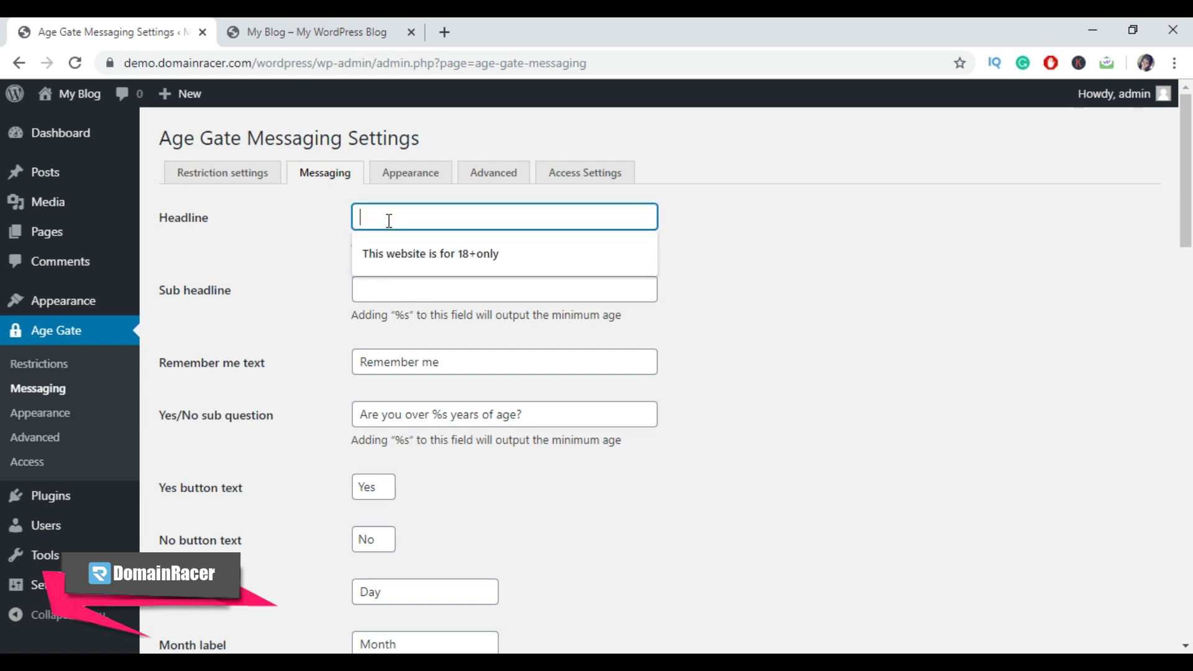
{"action": "left_click", "coordinate": [400, 261]}
{"action": "left_click", "coordinate": [400, 285]}
{"action": "left_click", "coordinate": [402, 327]}
Save the Age Gate messaging settings
{"action": "scroll", "coordinate": [405, 326], "scroll_direction": "down", "scroll_amount": 15}
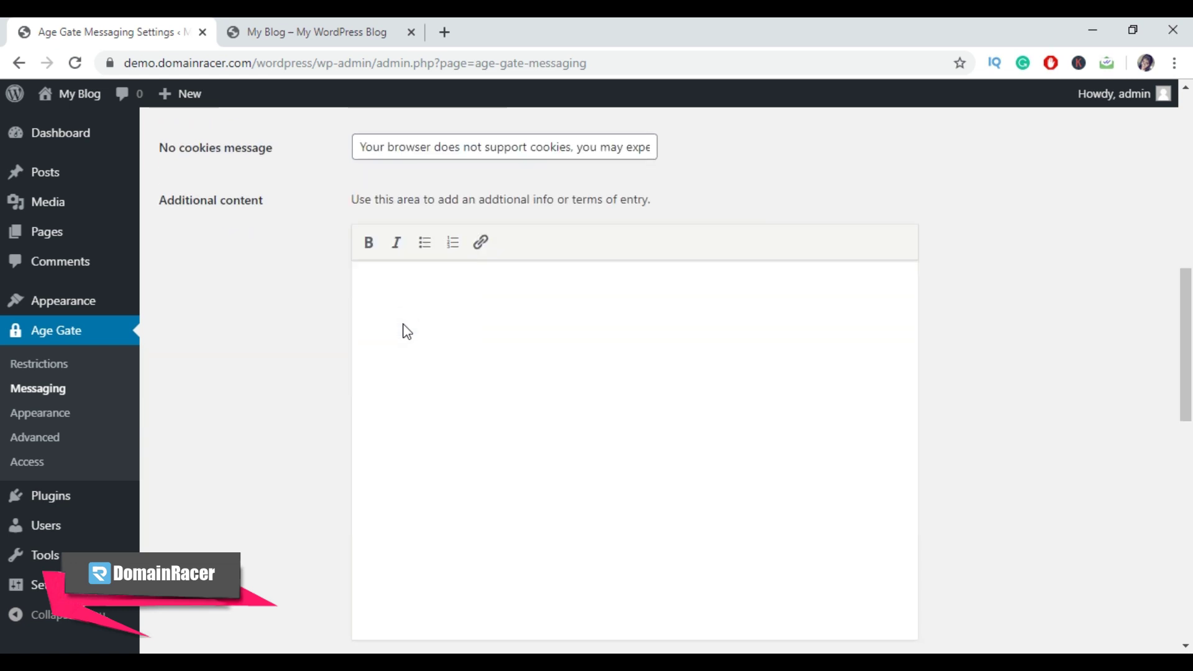
{"action": "scroll", "coordinate": [407, 331], "scroll_direction": "down", "scroll_amount": 13}
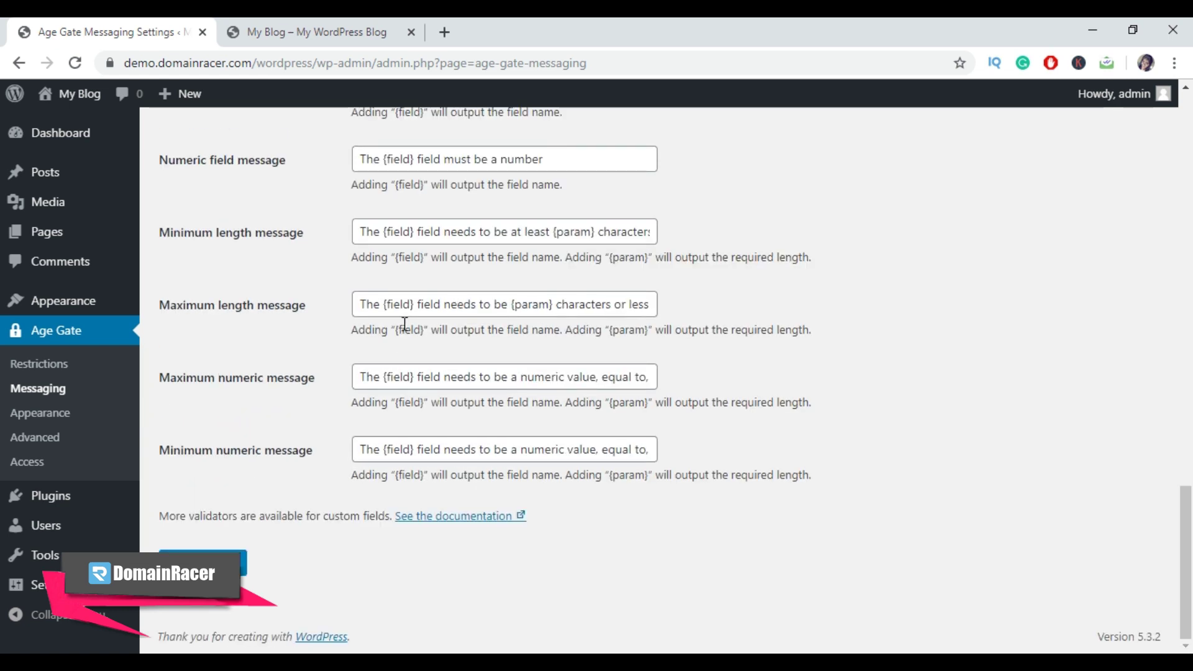
{"action": "scroll", "coordinate": [402, 324], "scroll_direction": "up", "scroll_amount": 20}
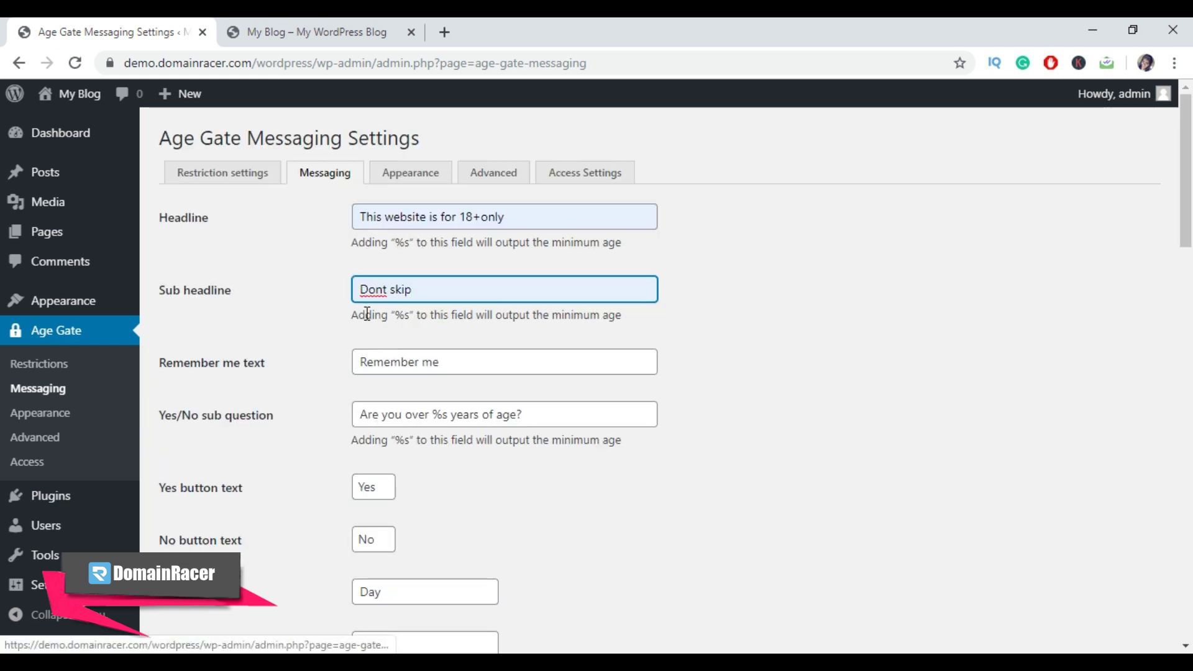
{"action": "scroll", "coordinate": [366, 314], "scroll_direction": "down", "scroll_amount": 20}
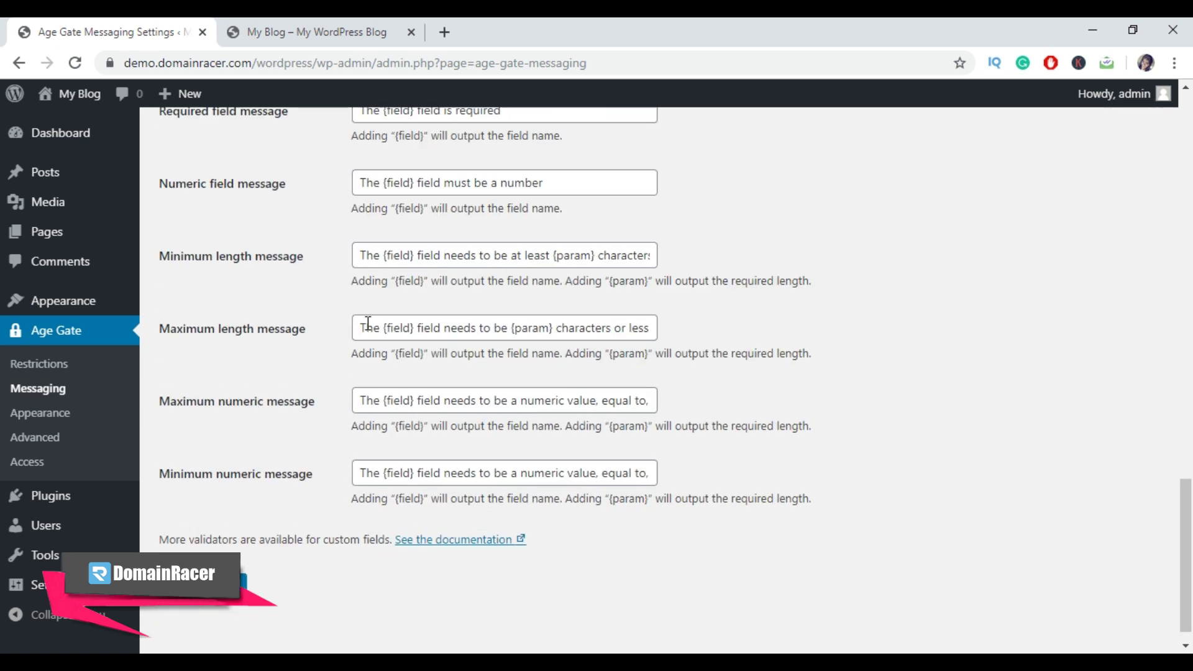
{"action": "scroll", "coordinate": [368, 323], "scroll_direction": "down", "scroll_amount": 1}
{"action": "left_click", "coordinate": [203, 563]}
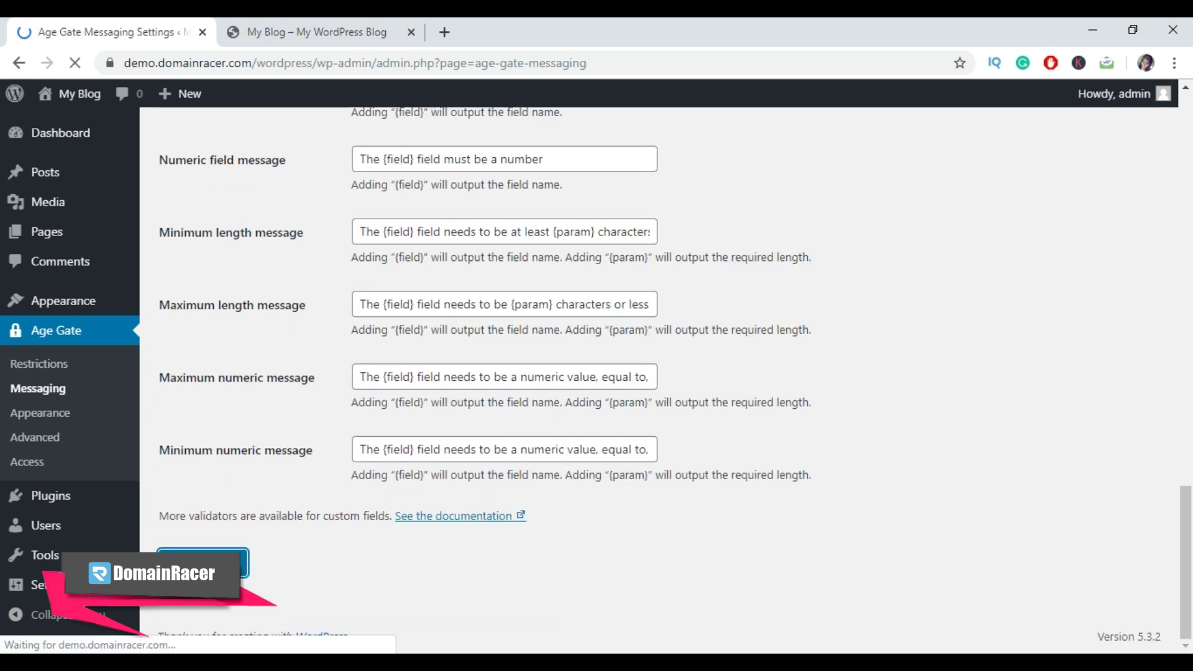
{"action": "left_click", "coordinate": [323, 227]}
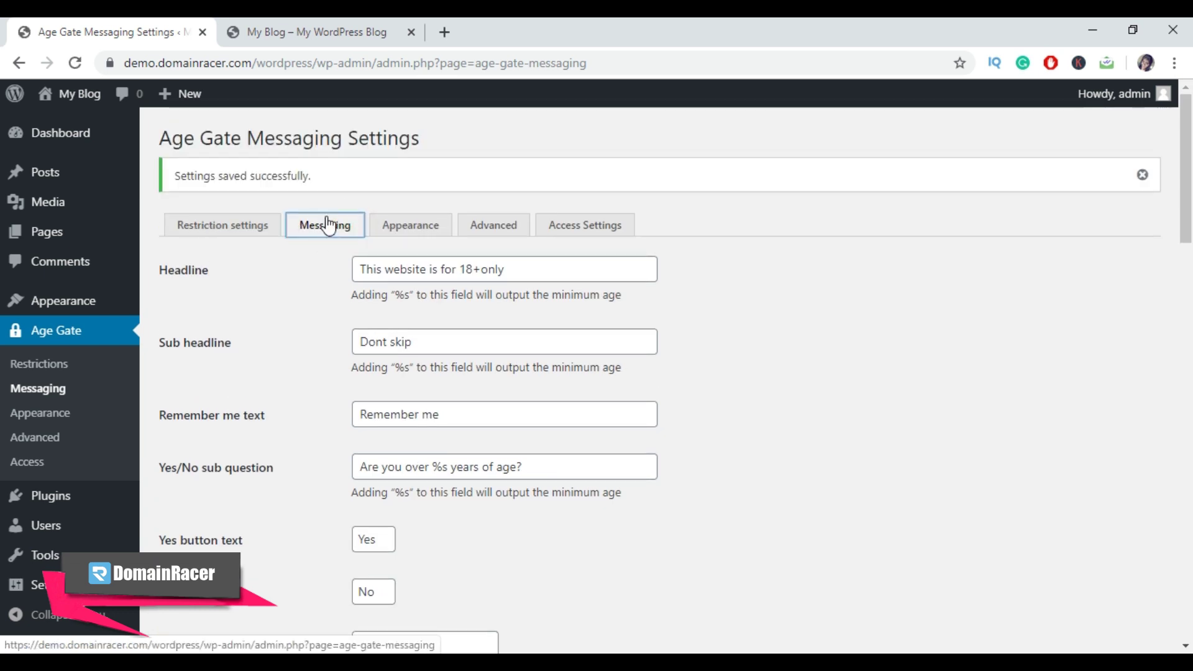
{"action": "left_click", "coordinate": [392, 232]}
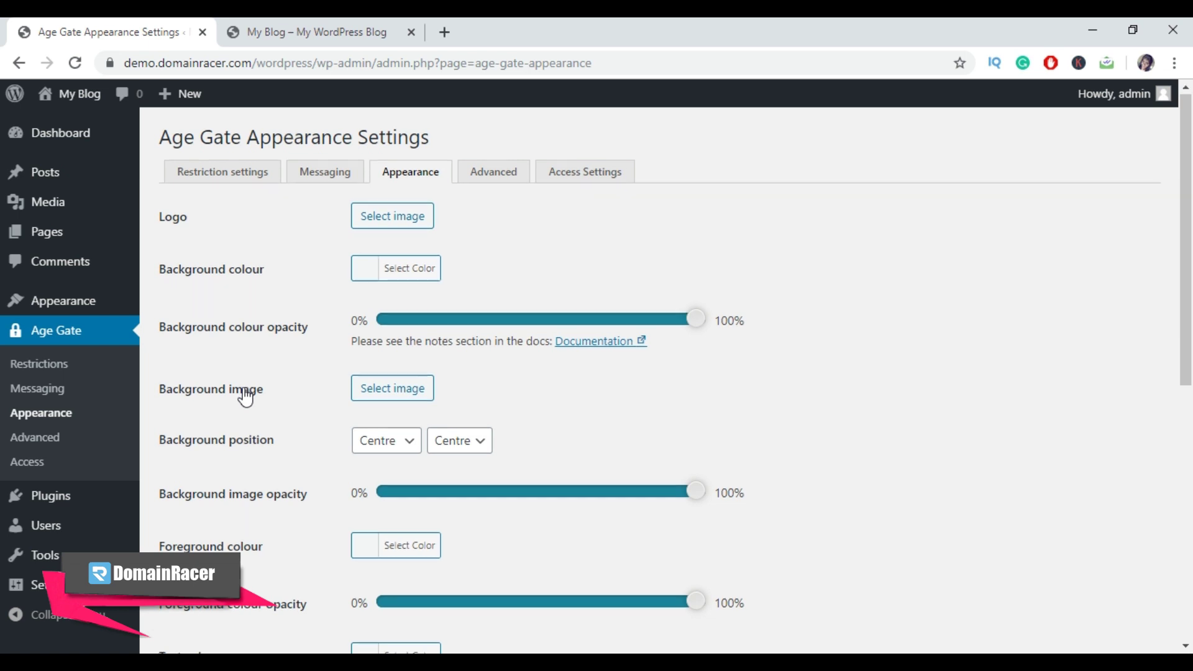
Review the Appearance options and save them unchanged, keeping the 'Age Verification' page title
{"action": "scroll", "coordinate": [245, 398], "scroll_direction": "down", "scroll_amount": 8}
{"action": "scroll", "coordinate": [245, 398], "scroll_direction": "up", "scroll_amount": 8}
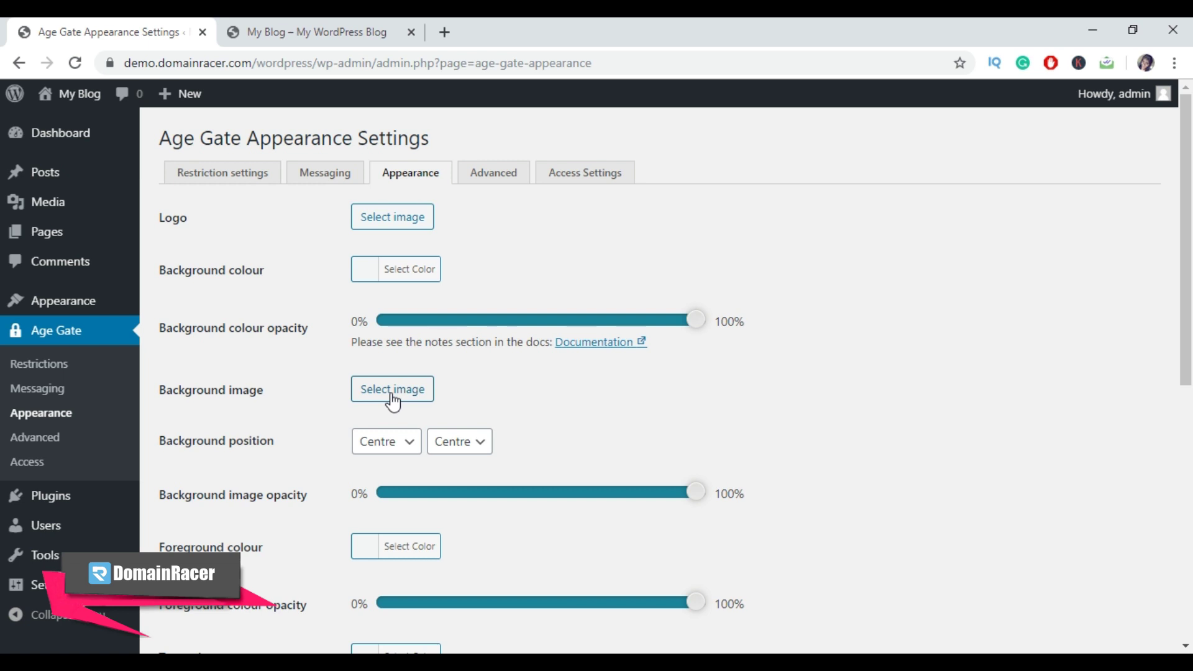
{"action": "scroll", "coordinate": [393, 401], "scroll_direction": "down", "scroll_amount": 8}
{"action": "left_click", "coordinate": [203, 556]}
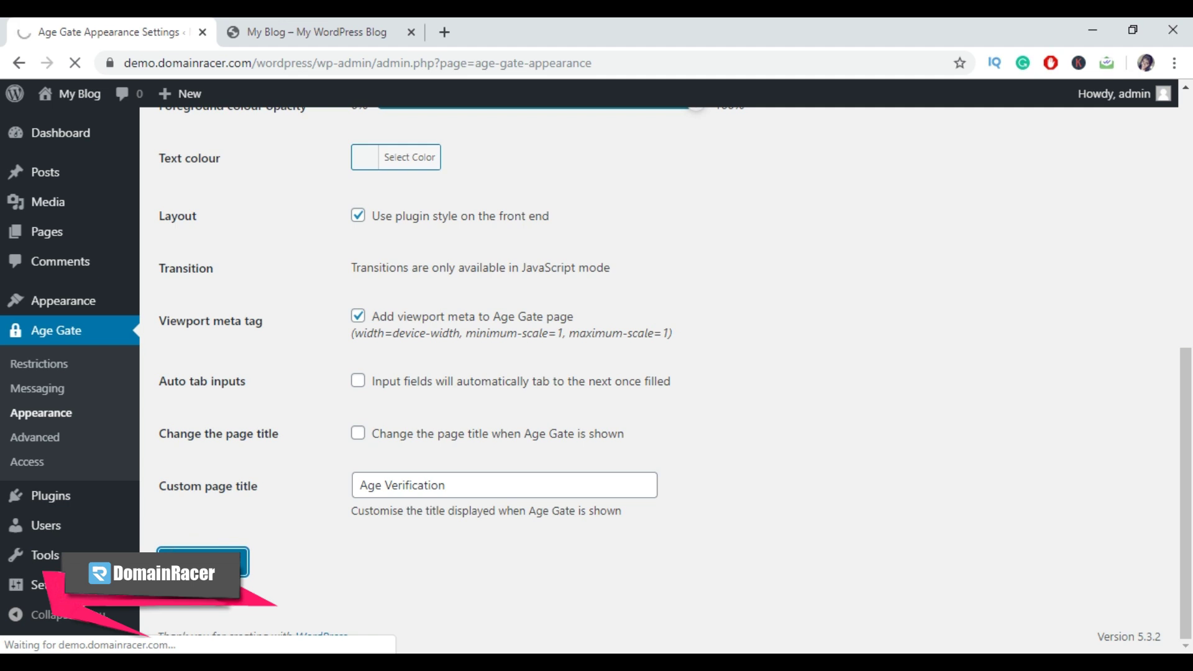
{"action": "scroll", "coordinate": [236, 520], "scroll_direction": "up", "scroll_amount": 8}
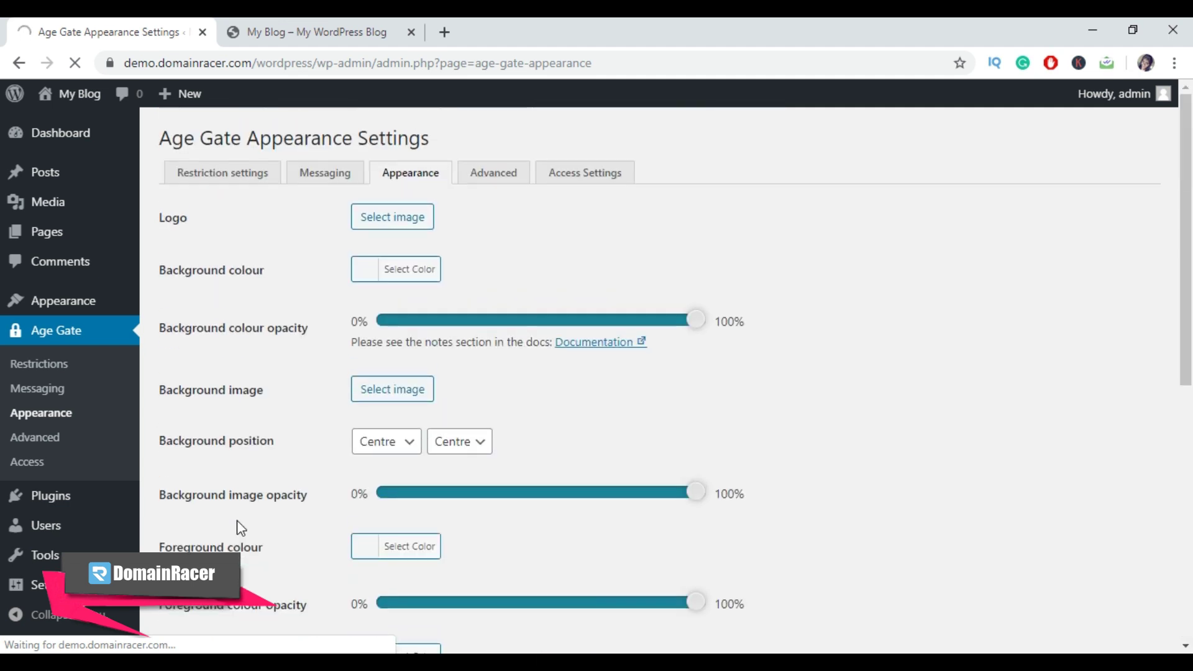
Look through the Advanced and Access Settings pages, then go back to Restriction settings
{"action": "left_click", "coordinate": [492, 180]}
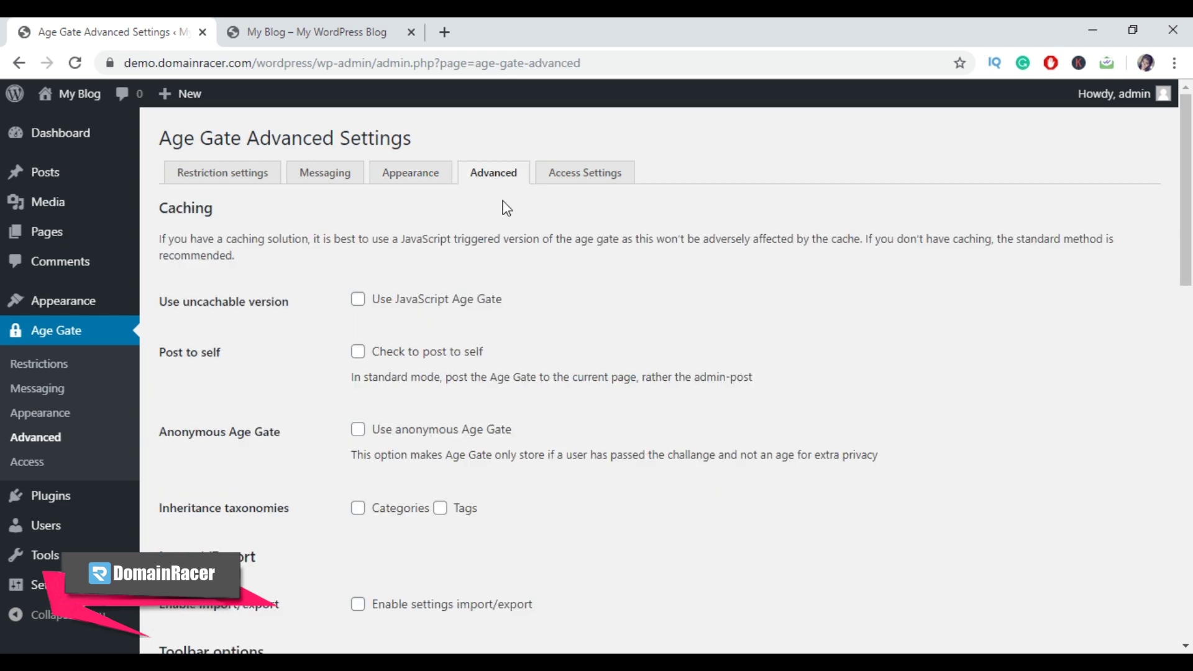
{"action": "scroll", "coordinate": [454, 317], "scroll_direction": "down", "scroll_amount": 15}
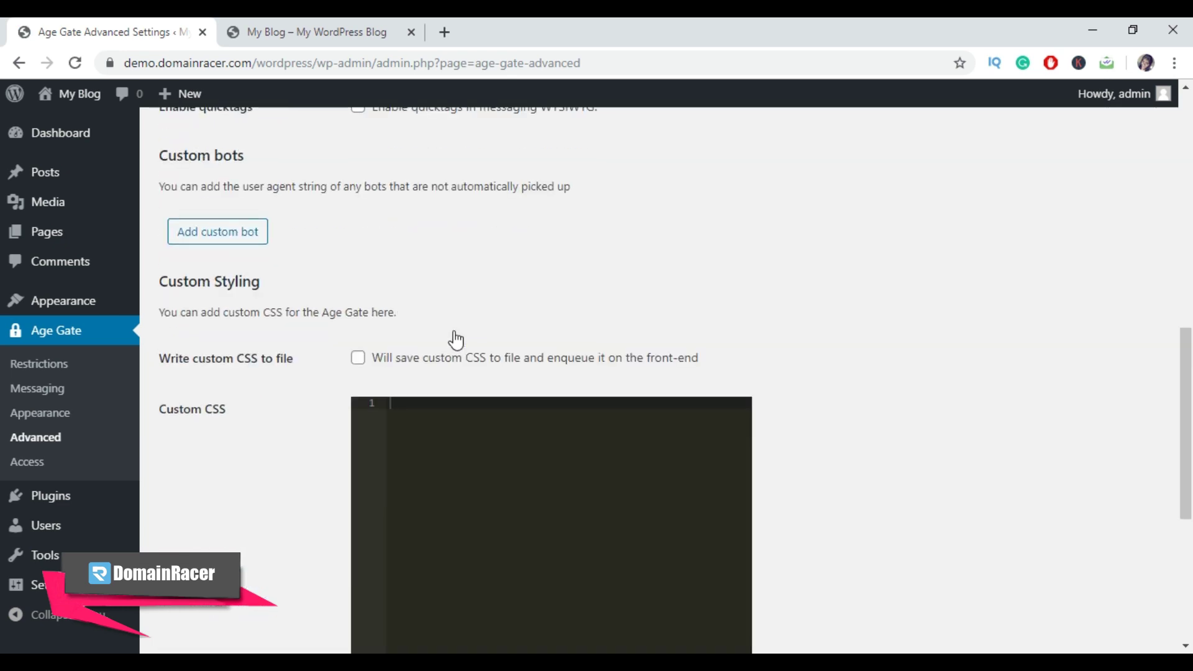
{"action": "scroll", "coordinate": [456, 339], "scroll_direction": "down", "scroll_amount": 5}
{"action": "scroll", "coordinate": [456, 339], "scroll_direction": "up", "scroll_amount": 20}
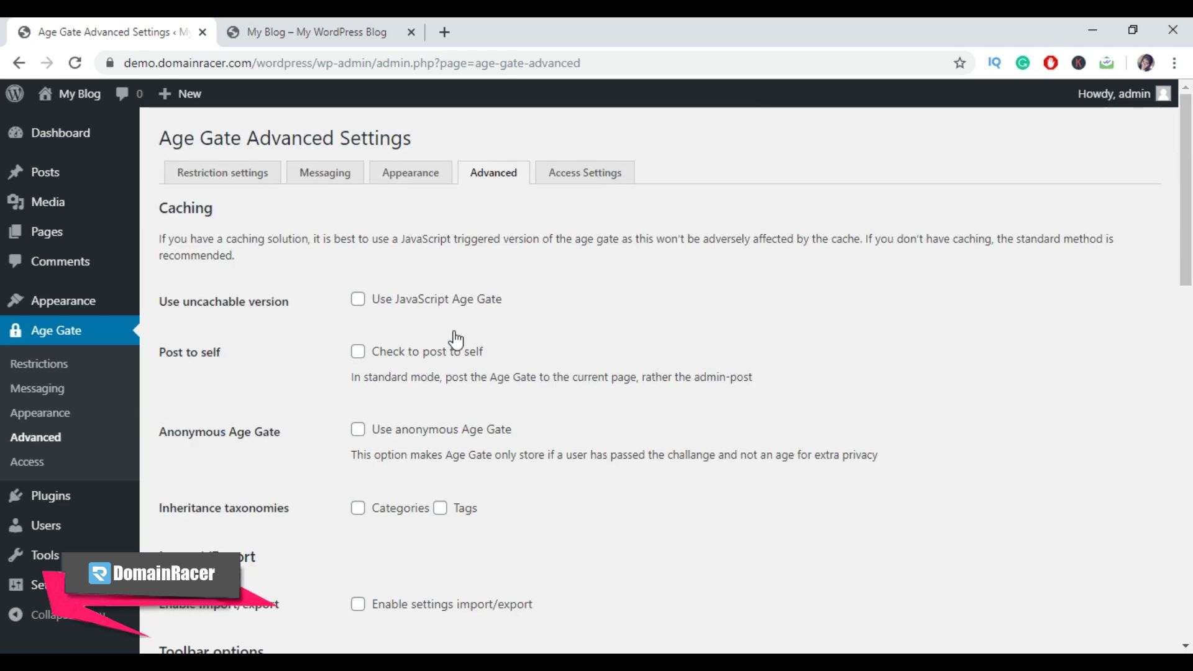
{"action": "left_click", "coordinate": [589, 172]}
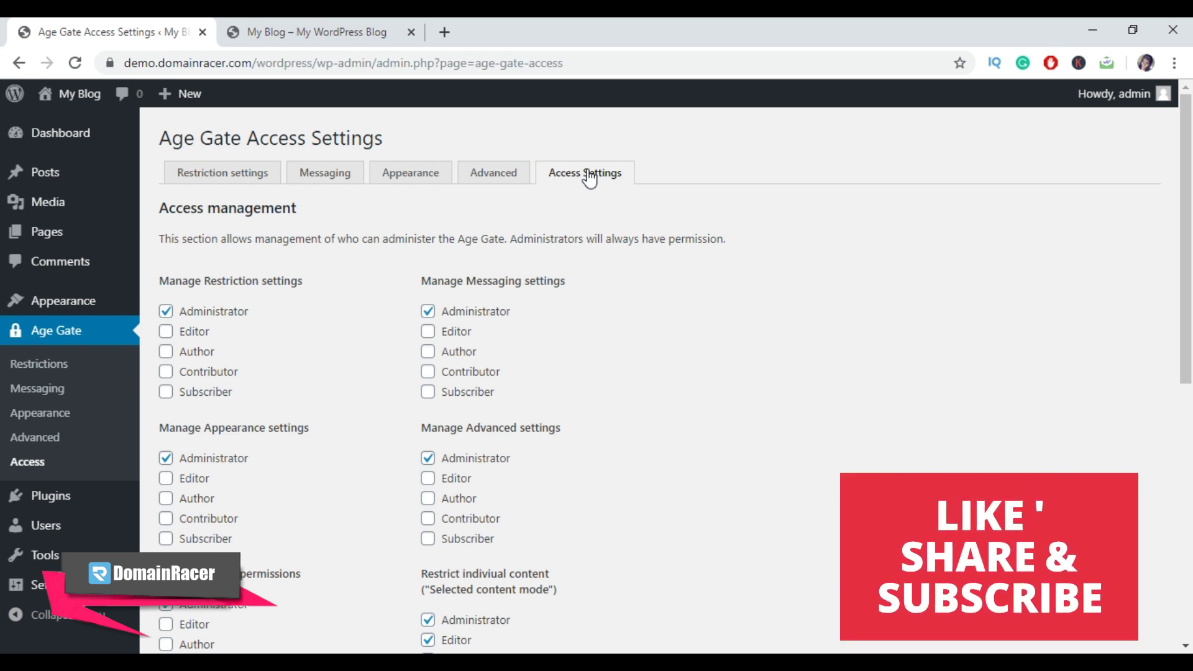
{"action": "left_click", "coordinate": [258, 173]}
{"action": "scroll", "coordinate": [354, 303], "scroll_direction": "down", "scroll_amount": 2}
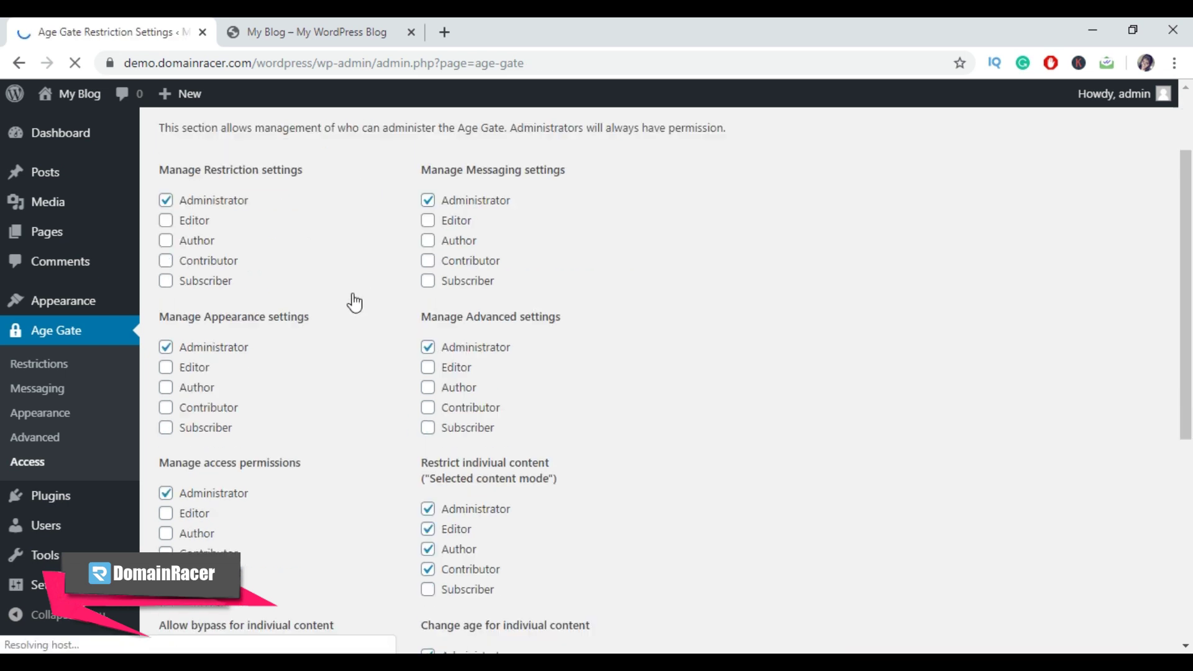
{"action": "scroll", "coordinate": [354, 303], "scroll_direction": "down", "scroll_amount": 7}
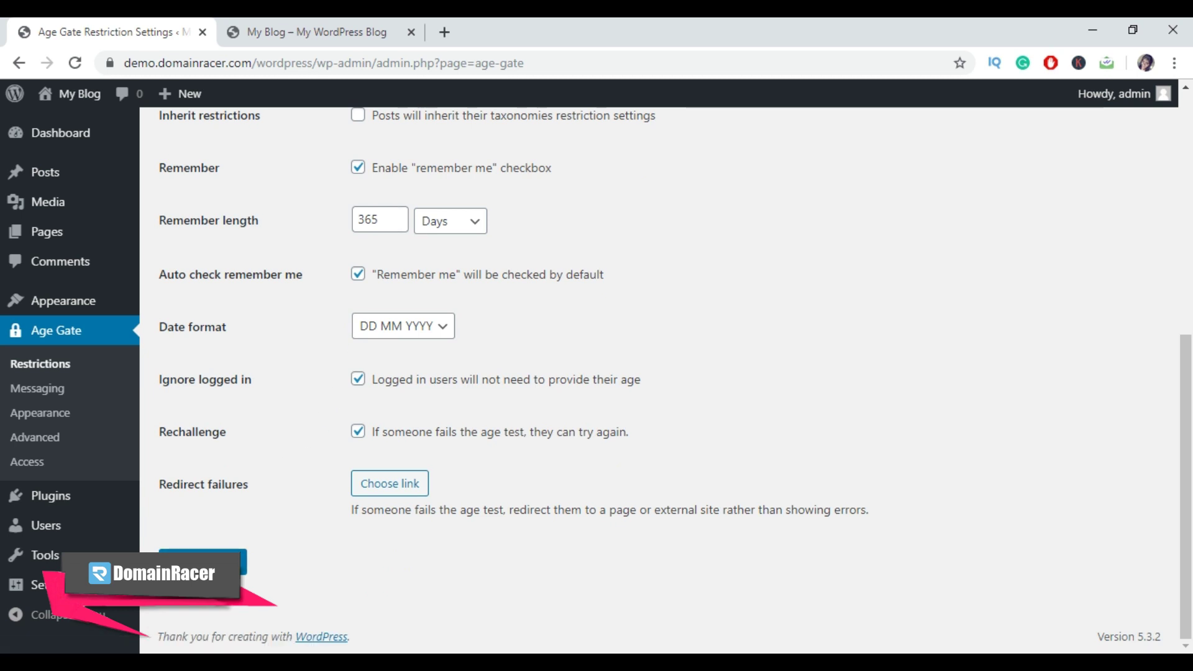
Reload the blog in the private window and select the new 'This website is for 18+only' headline
{"action": "left_click", "coordinate": [834, 665]}
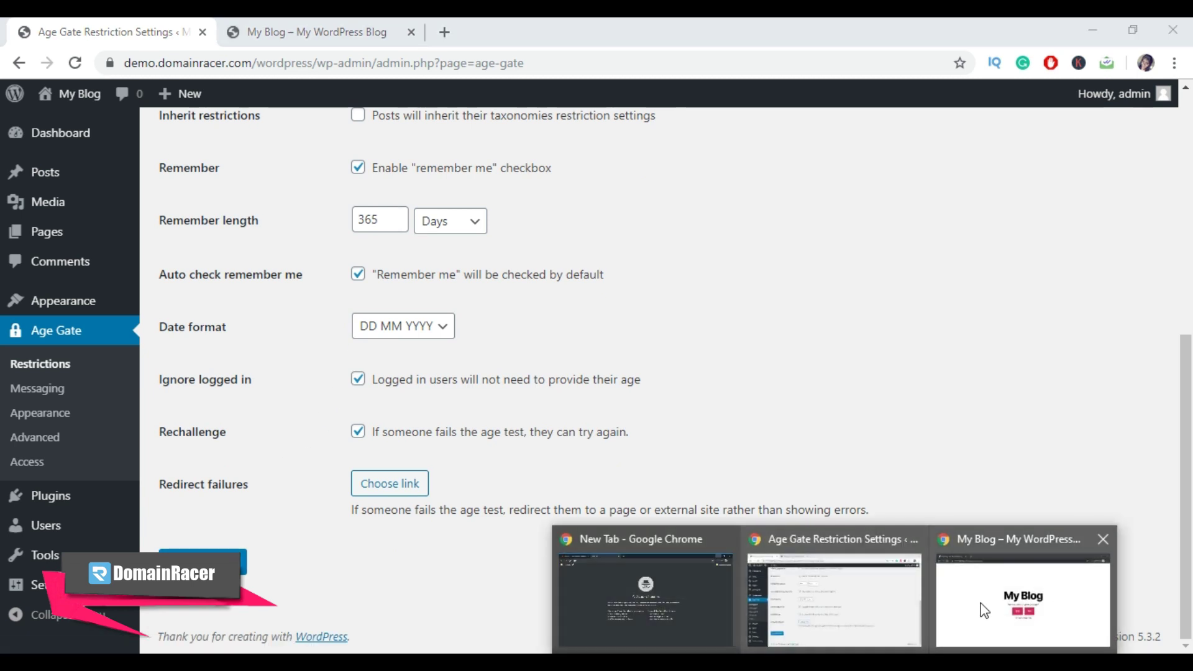
{"action": "left_click", "coordinate": [985, 610]}
{"action": "left_click", "coordinate": [75, 62]}
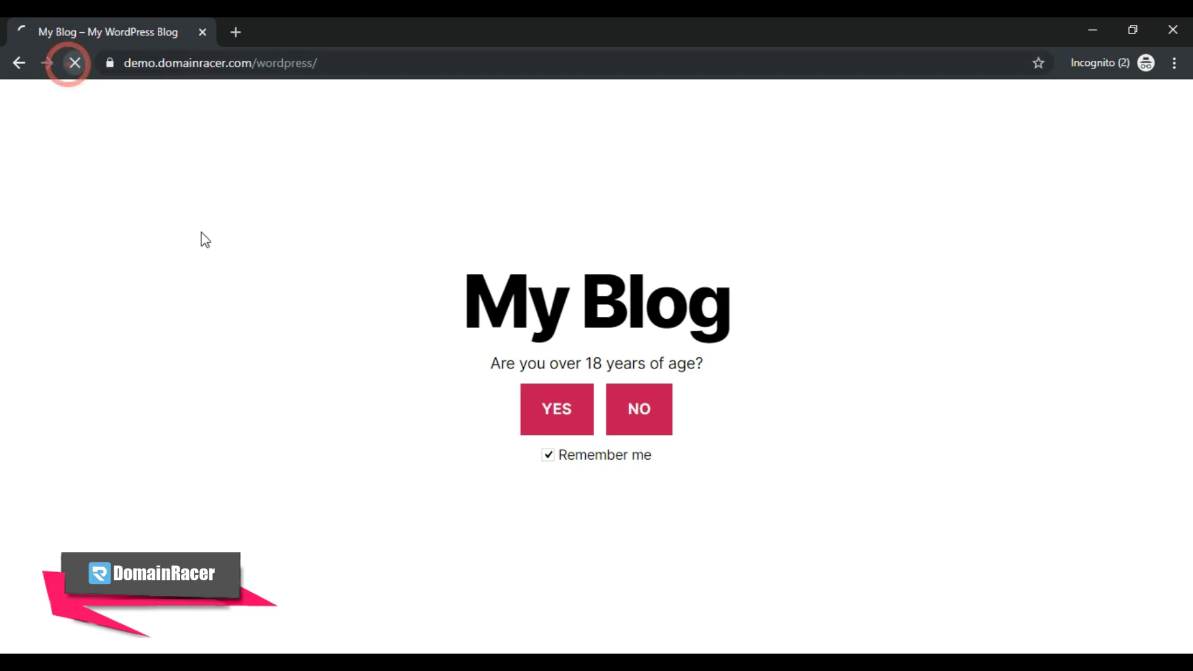
{"action": "triple_click", "coordinate": [430, 320]}
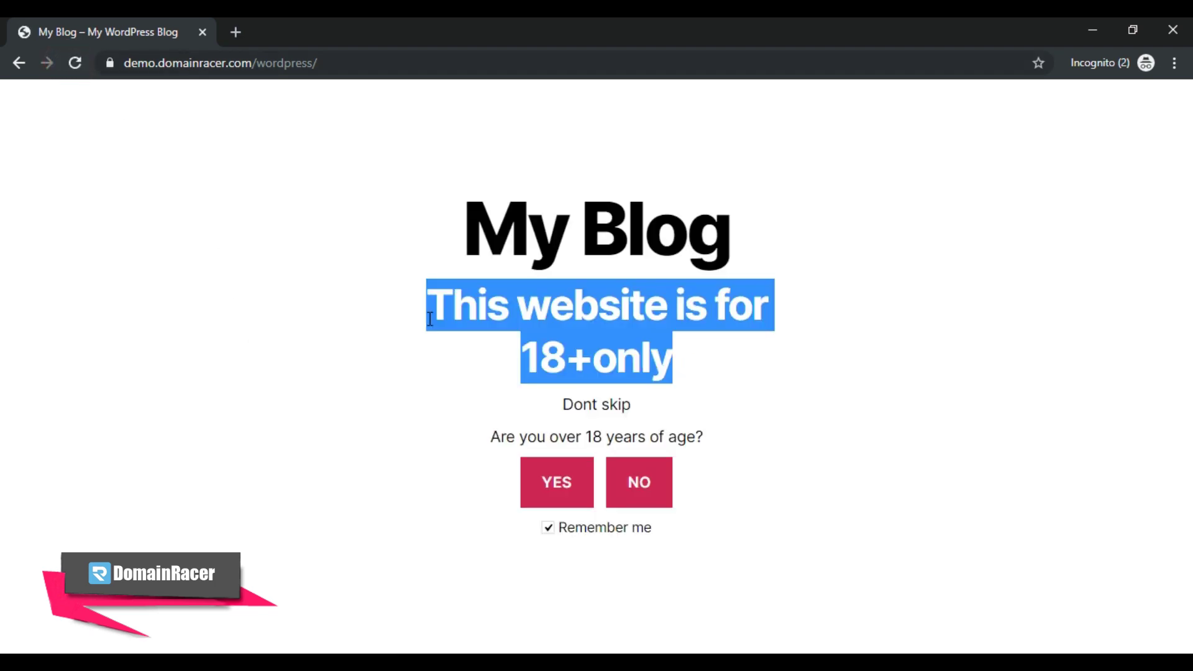